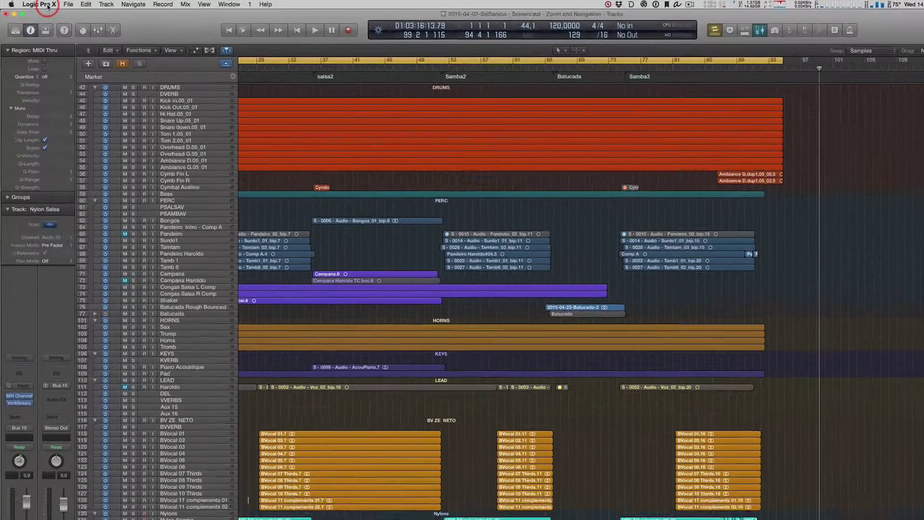
Select the French key commands preset.
left_click(48, 6)
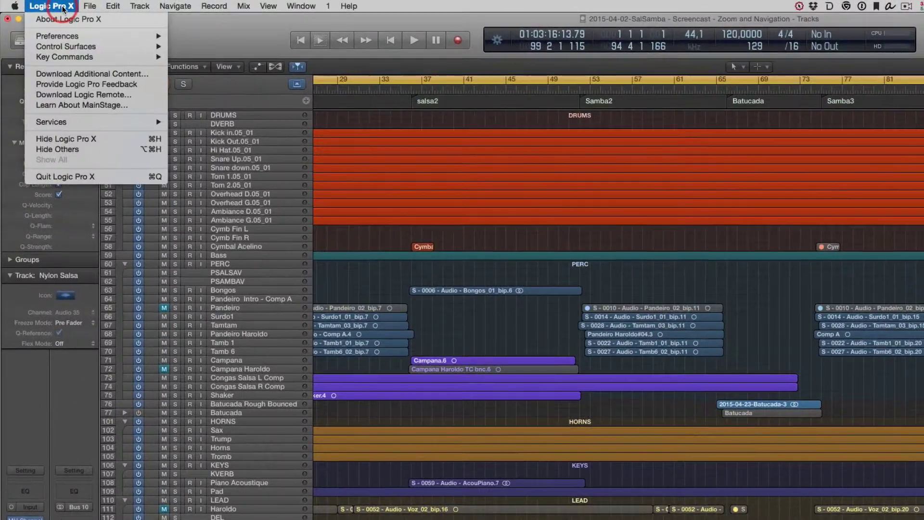
mouse_move(53, 28)
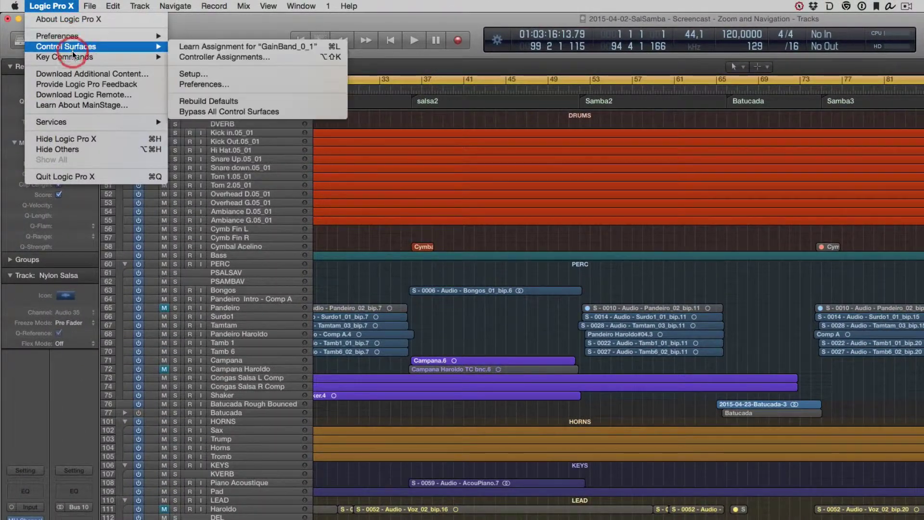
mouse_move(63, 57)
mouse_move(192, 57)
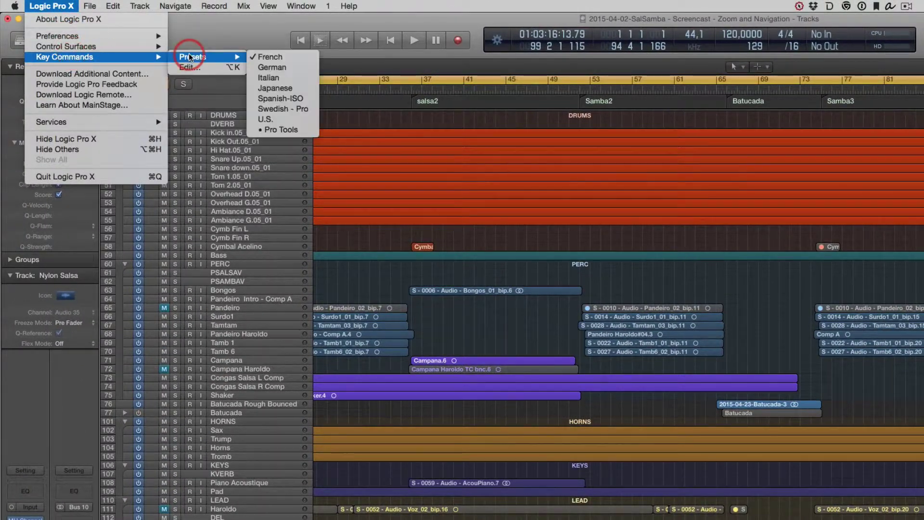
left_click(263, 56)
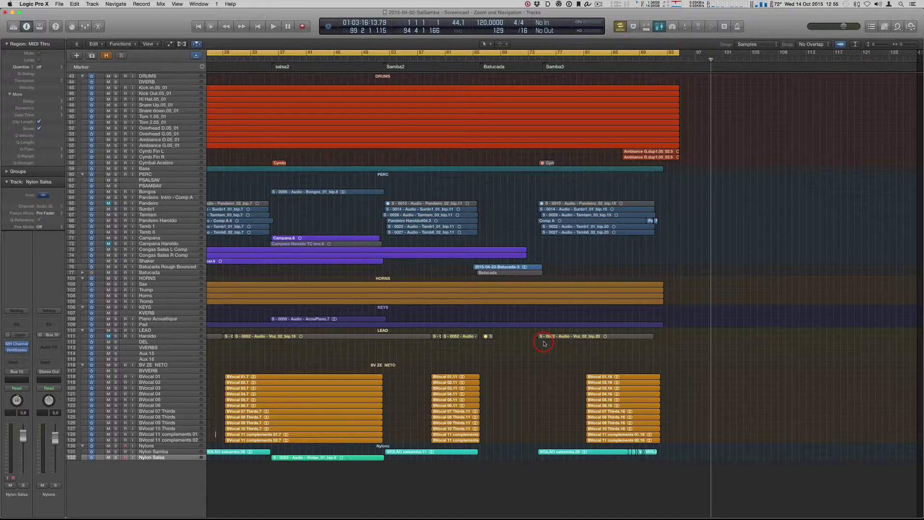
Open the Key Commands window, view its list of available presets, and close the window.
key("alt")
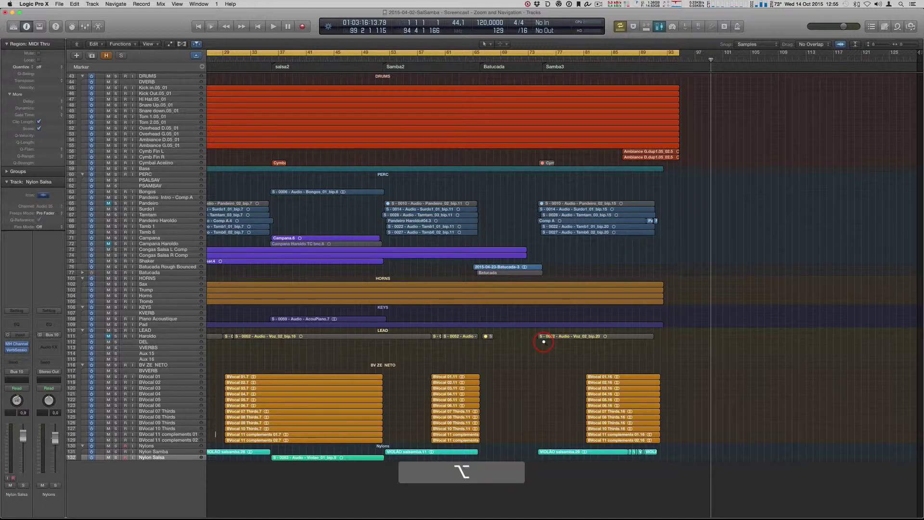
key("alt+k")
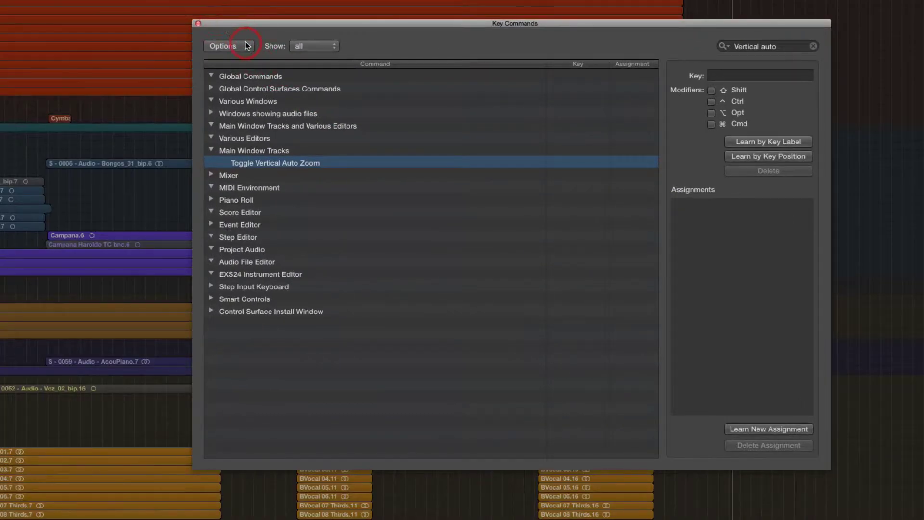
left_click(247, 46)
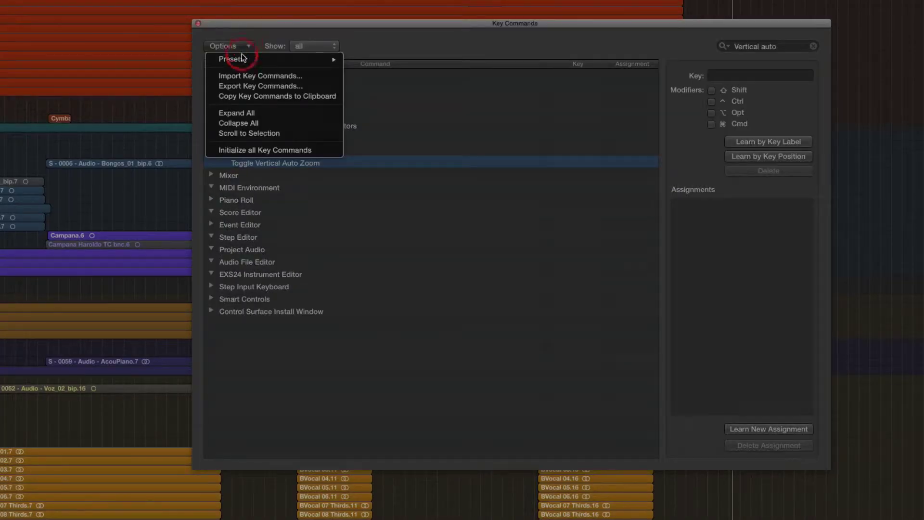
mouse_move(242, 60)
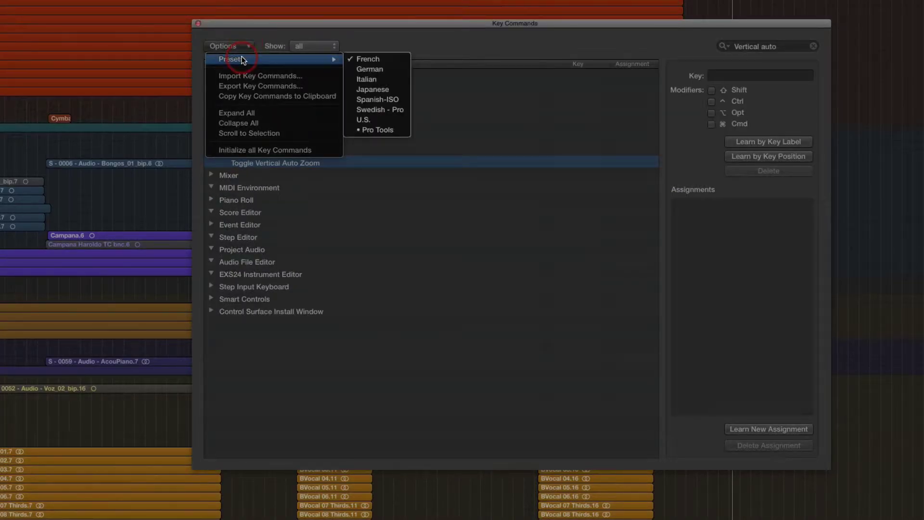
left_click(383, 38)
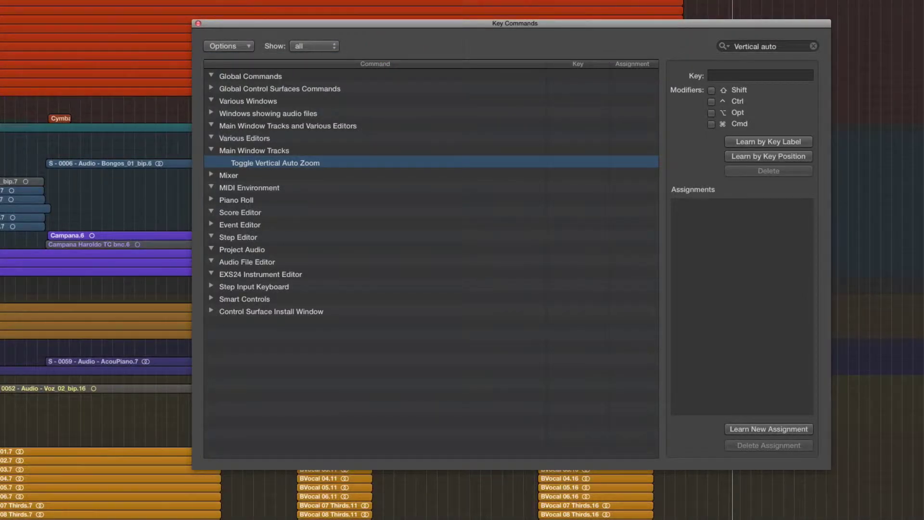
left_click(197, 22)
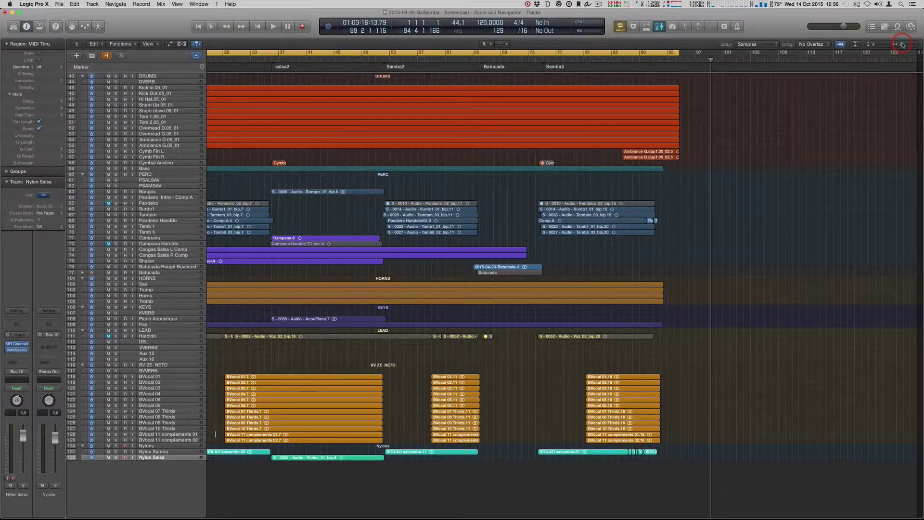
Enlarge the track heights and zoom in horizontally on the salsa2 section using the zoom sliders.
left_click_drag(875, 94, 882, 94)
left_click_drag(905, 45, 876, 47)
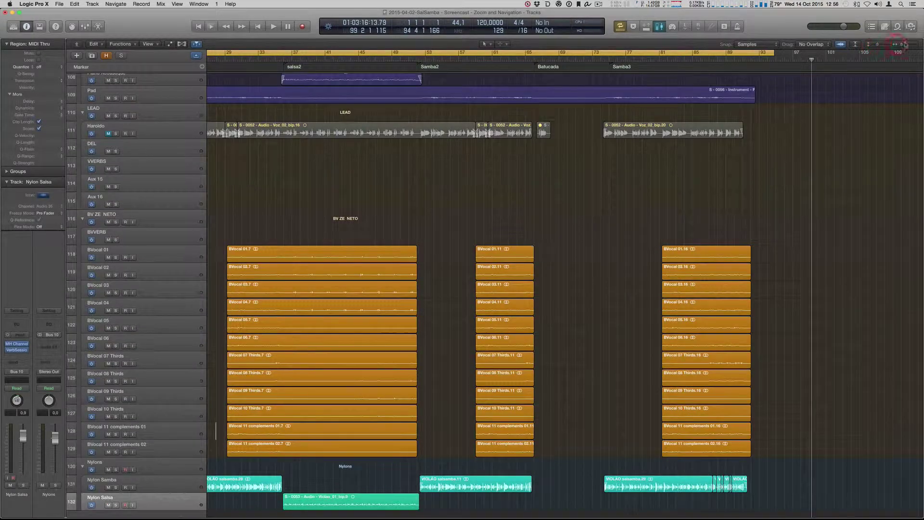
left_click(905, 44)
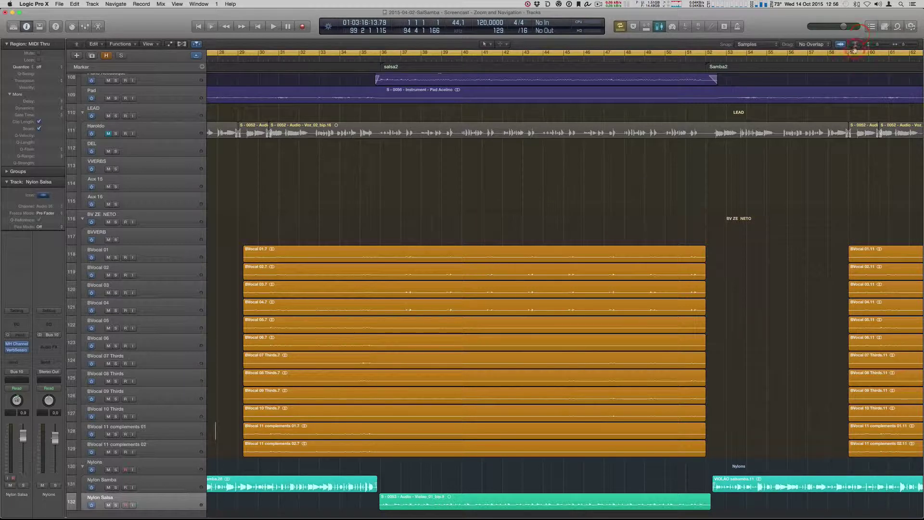
Turn vertical auto zoom on and off again, and enlarge the waveforms inside the audio regions.
left_click(856, 45)
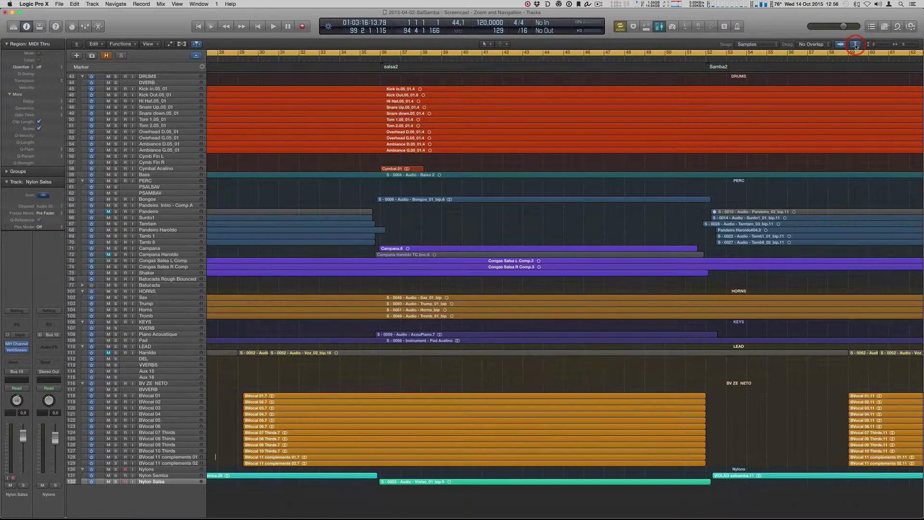
left_click(856, 45)
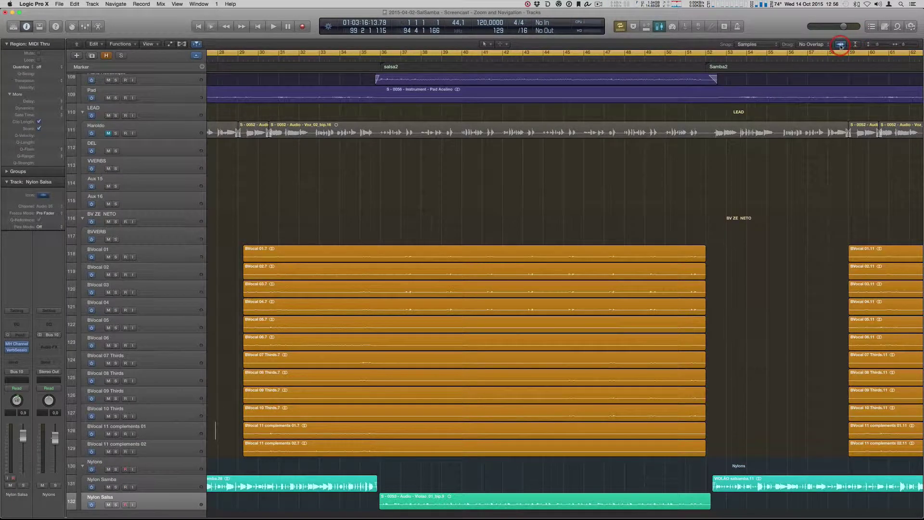
mouse_move(841, 46)
left_mouse_down()
mouse_move(845, 15)
mouse_move(843, 195)
mouse_move(840, 21)
mouse_move(838, 56)
mouse_move(840, 47)
left_mouse_up()
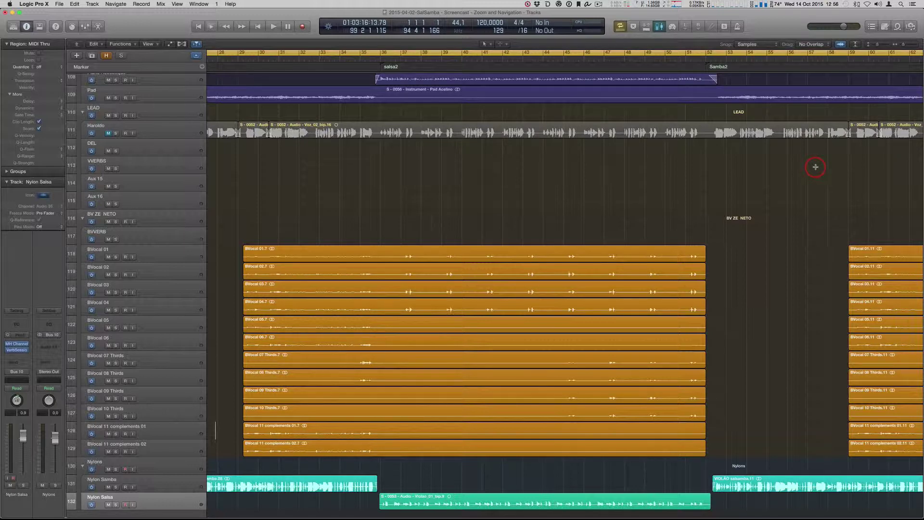
Zoom the arrangement out horizontally, zoom in around bars 26 to 38, and zoom back out to the whole song.
key("super")
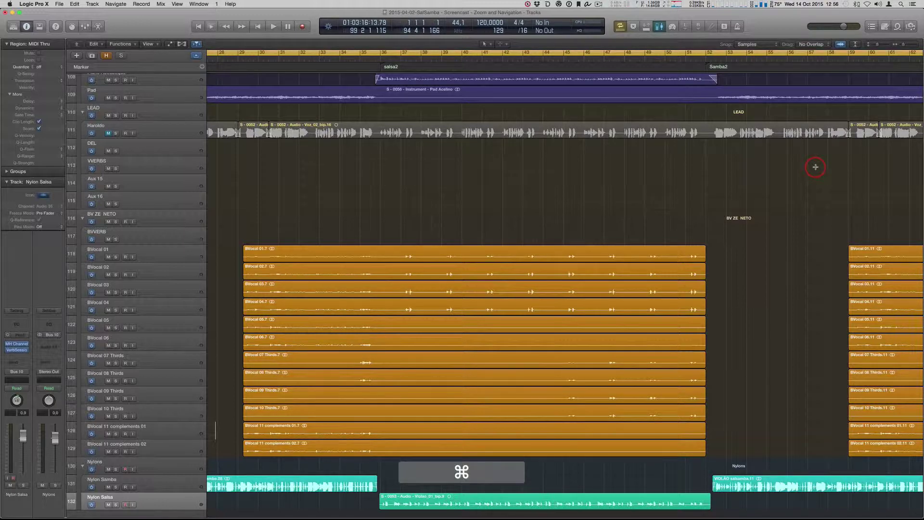
key("super+Left")
key("super+Left")
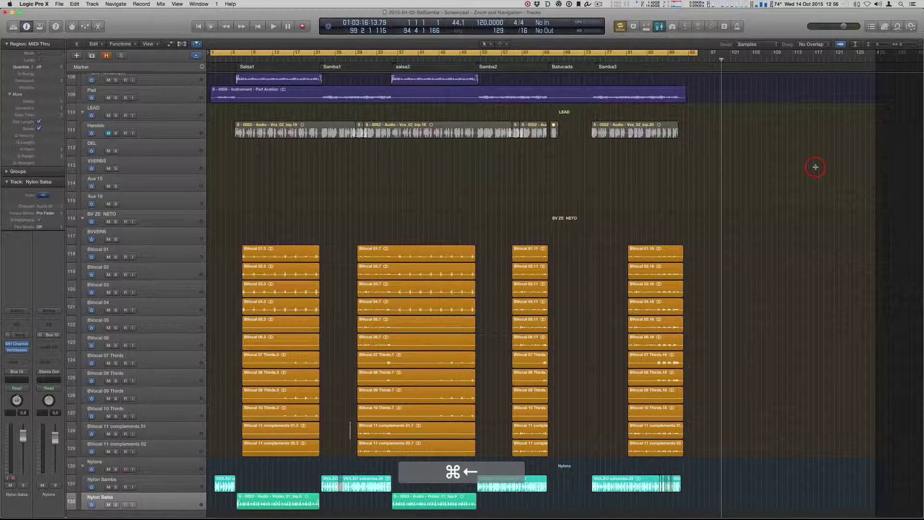
key("super+Right")
key("super+Right")
key("super+Right")
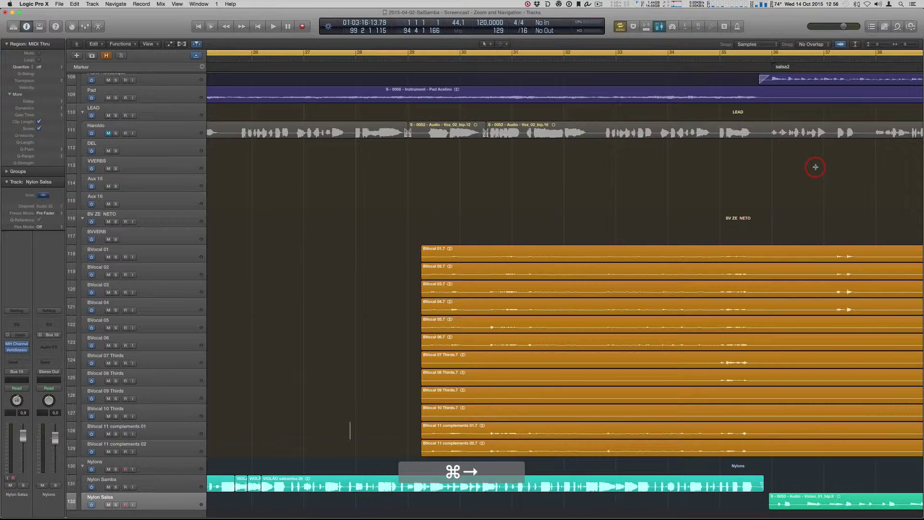
key("super+Left")
key("super+Left")
key("super+Left")
Alternate between vertical zoom out and zoom in on the tracks, ending with compact track rows.
key("super+Up")
key("super+Up")
key("super+Up")
key("super+Up")
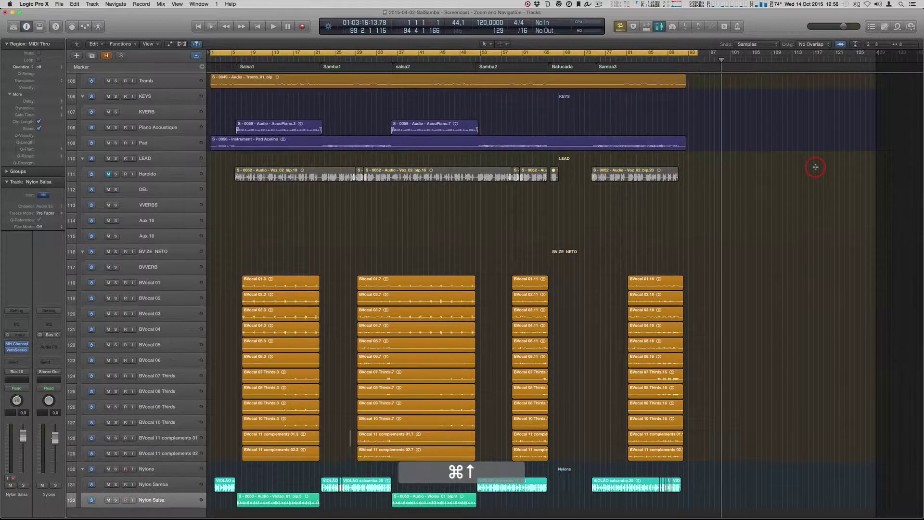
key("super+Down")
key("super+Down")
key("super+Down")
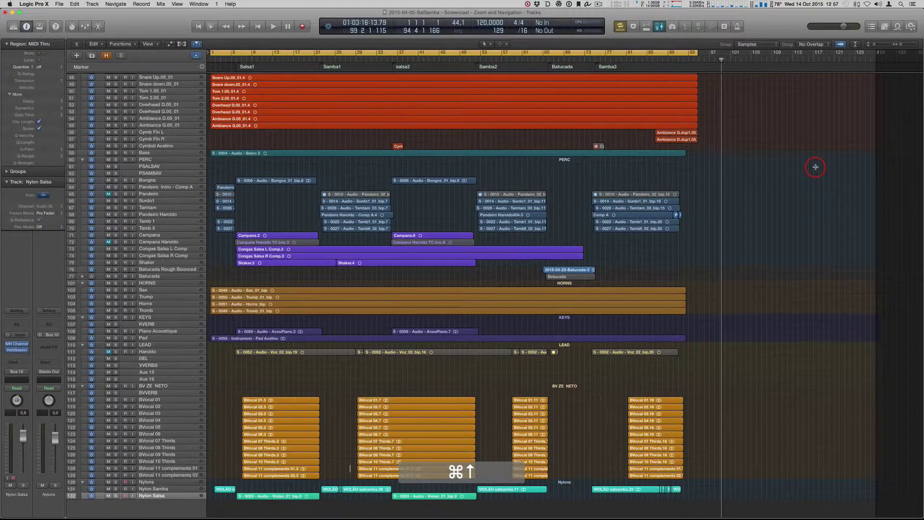
key("super+Up")
key("super+Up")
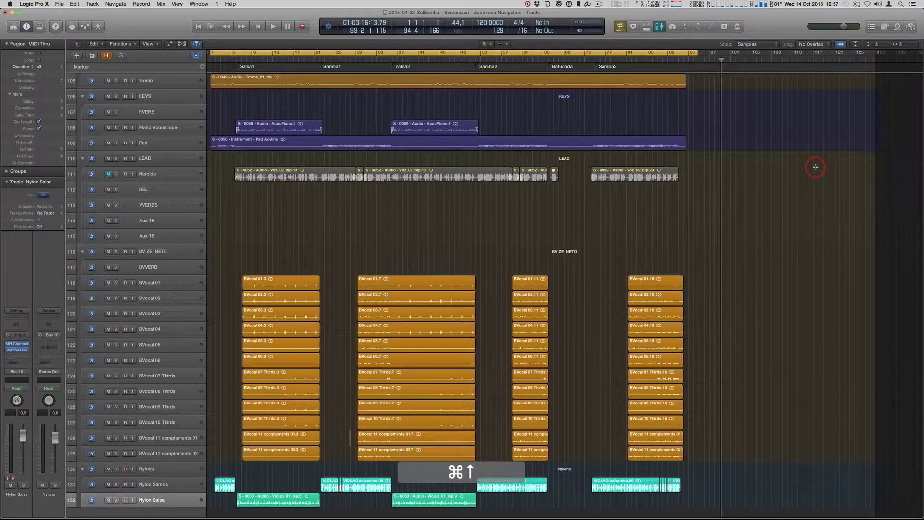
key("super+Up")
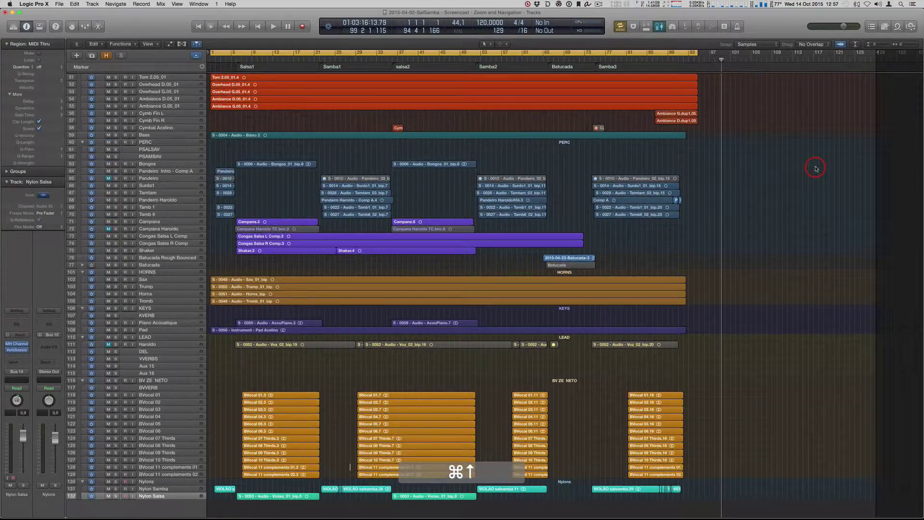
Zoom in vertically until the BVocal and Nylon tracks show tall waveforms.
key("super+Down")
key("super+Down")
key("super+Down")
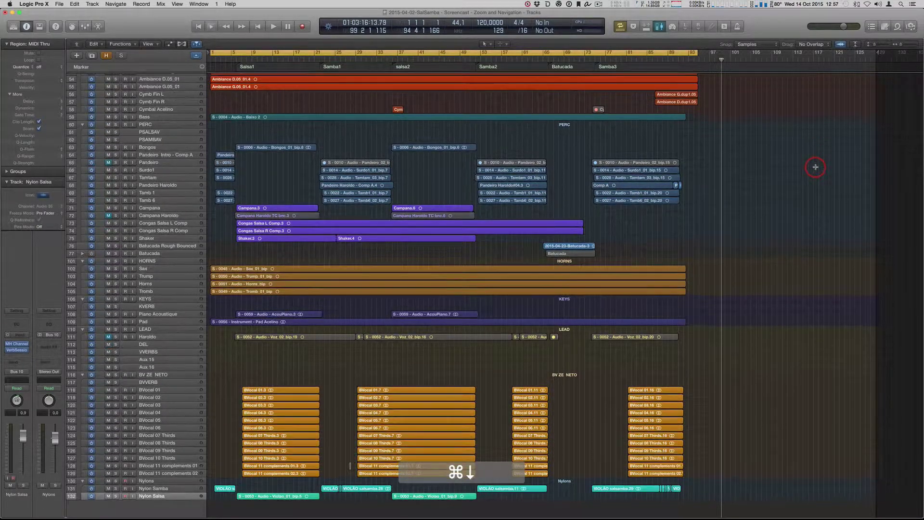
key("super+Down")
key("super+Down")
key("super+Down")
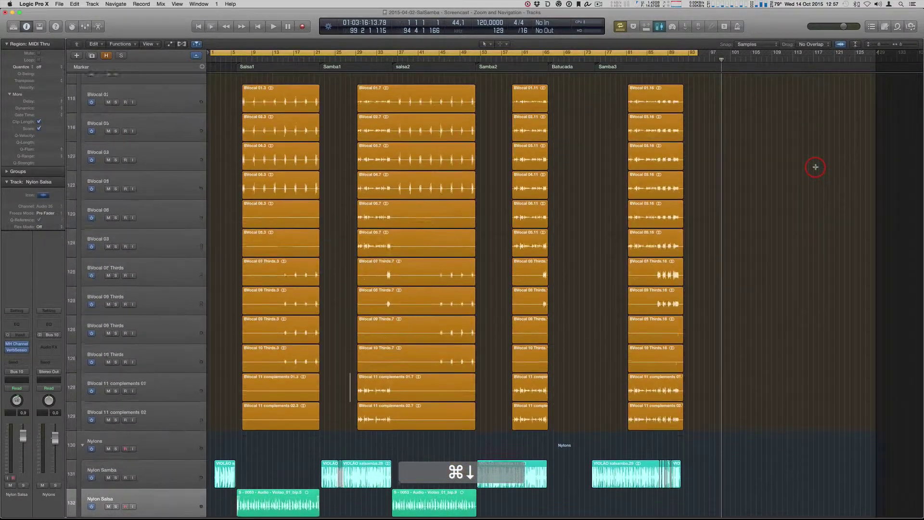
Demonstrate waveform vertical zoom by enlarging and reducing the waveforms in the BVocal and Nylon regions twice.
key("super+equal")
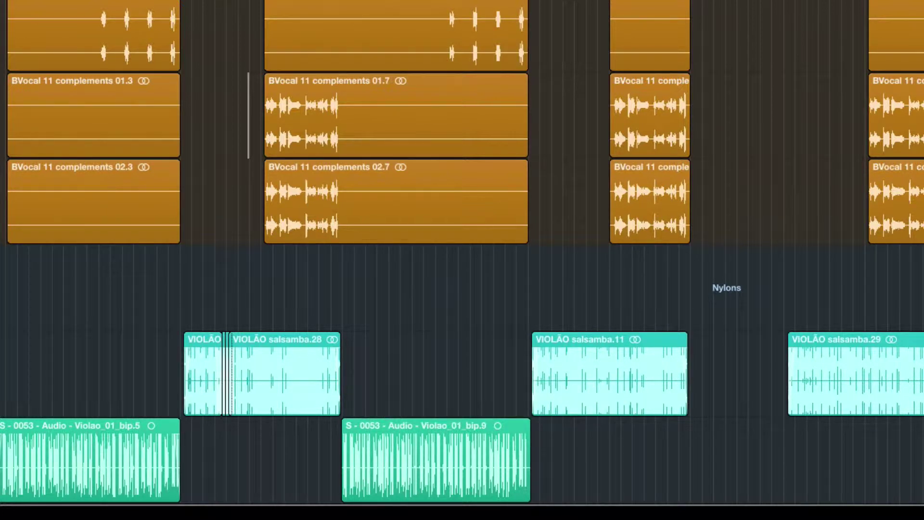
key("super+minus")
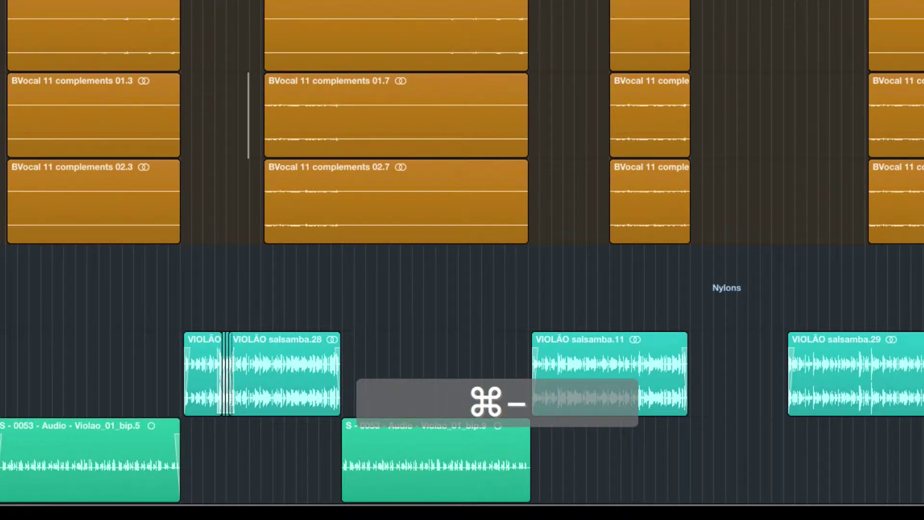
key("super+equal")
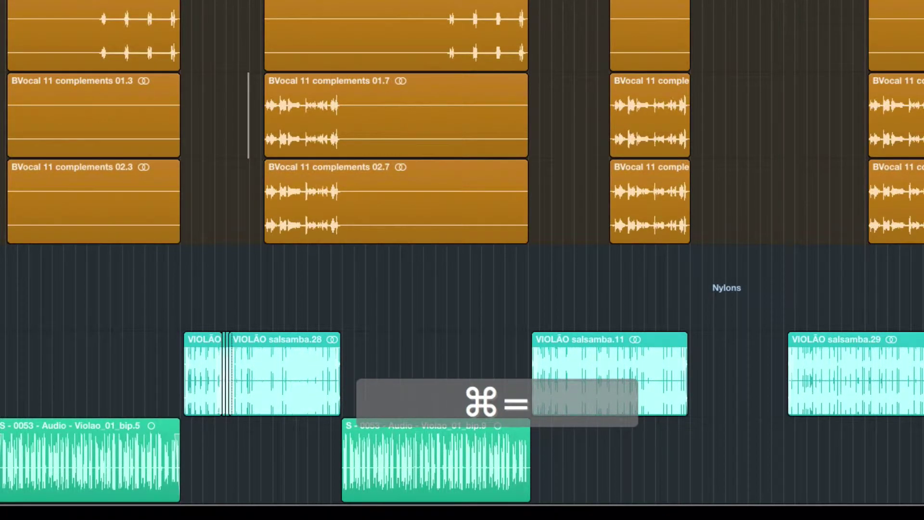
key("super+minus")
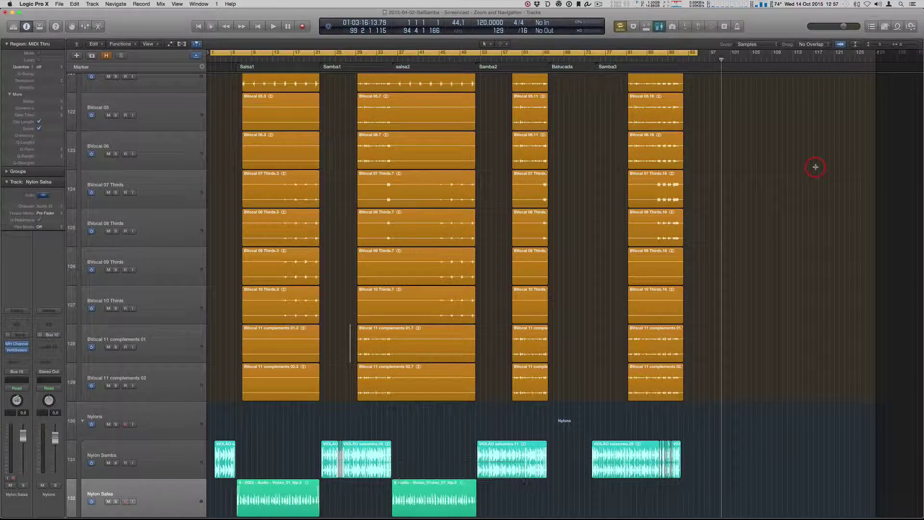
Open the Key Commands window and search the commands for "Vertica".
key("alt")
key("alt+k")
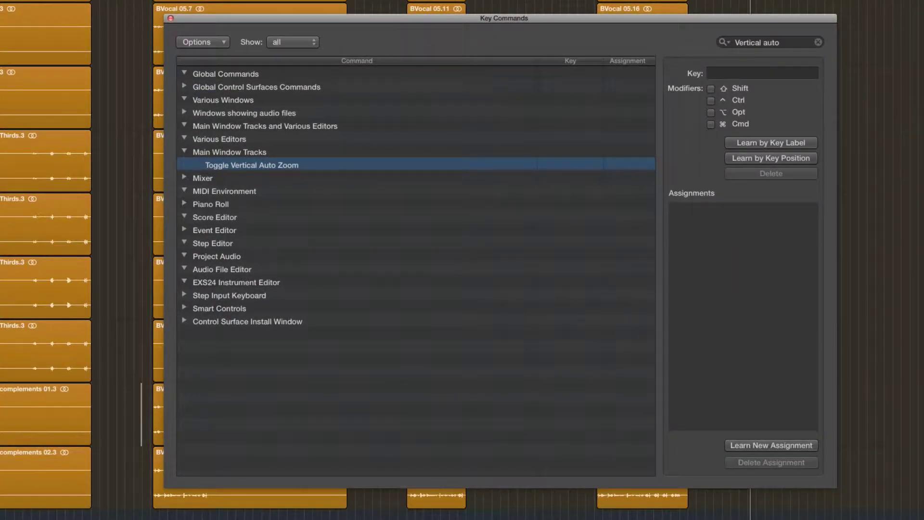
left_click(786, 42)
triple_click(786, 42)
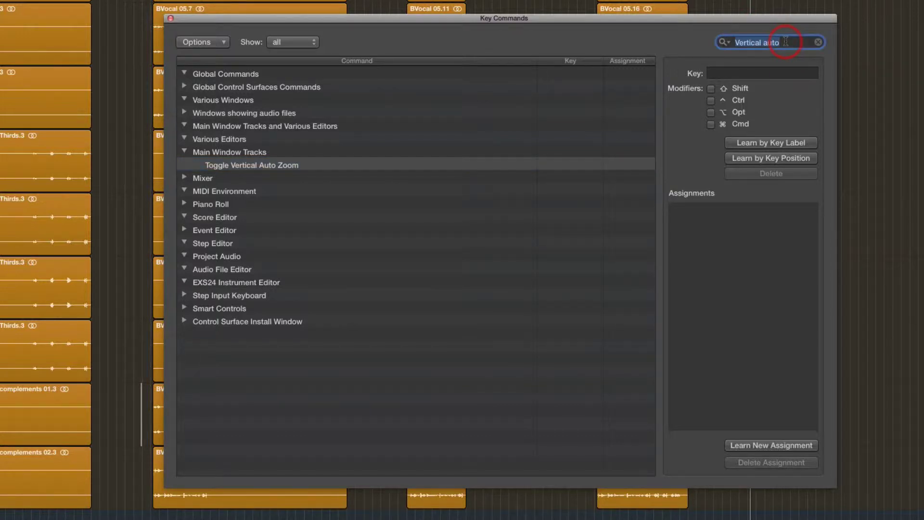
type("Vertica")
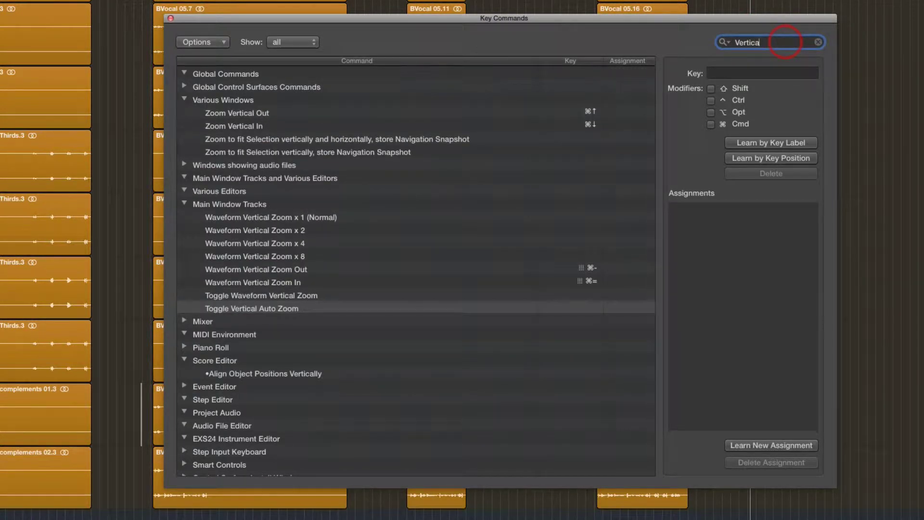
Assign Control+Option+Shift+Z to the Toggle Vertical Auto Zoom command, learning it by key label.
left_click(257, 310)
left_click(291, 311)
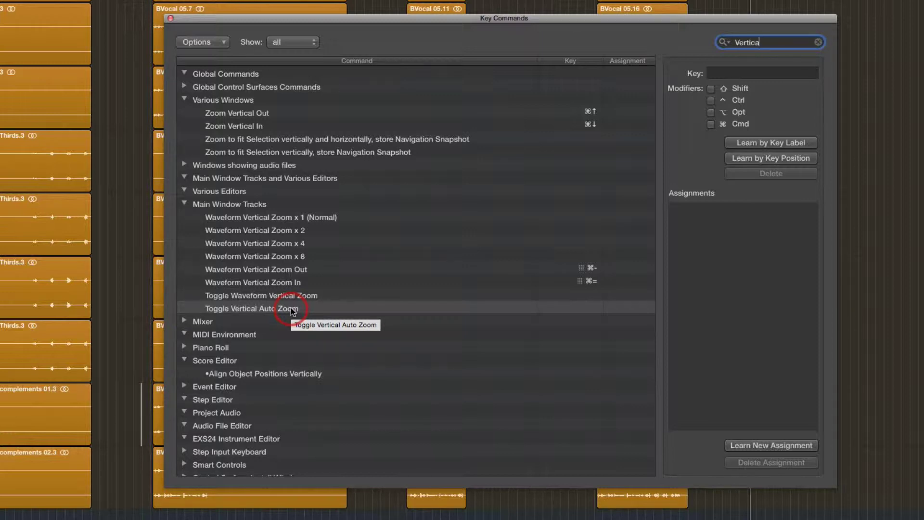
left_click(776, 143)
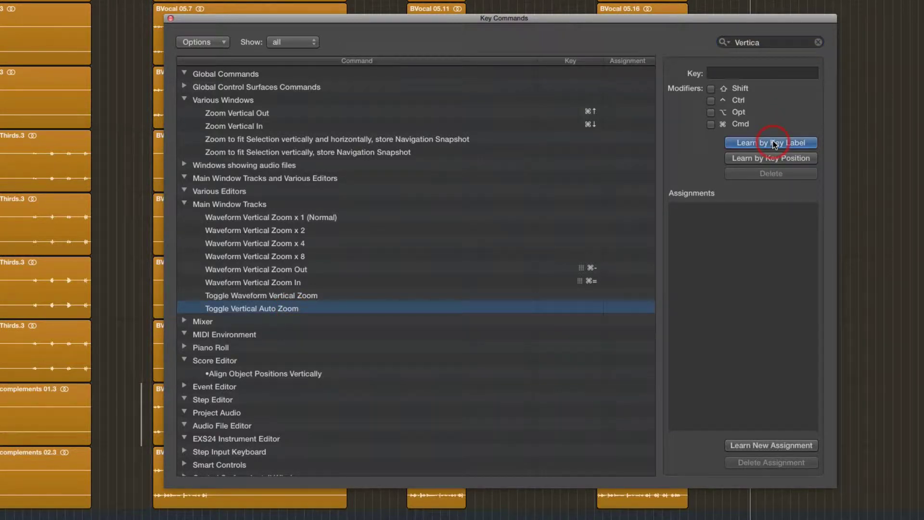
key("ctrl+alt+shift+z")
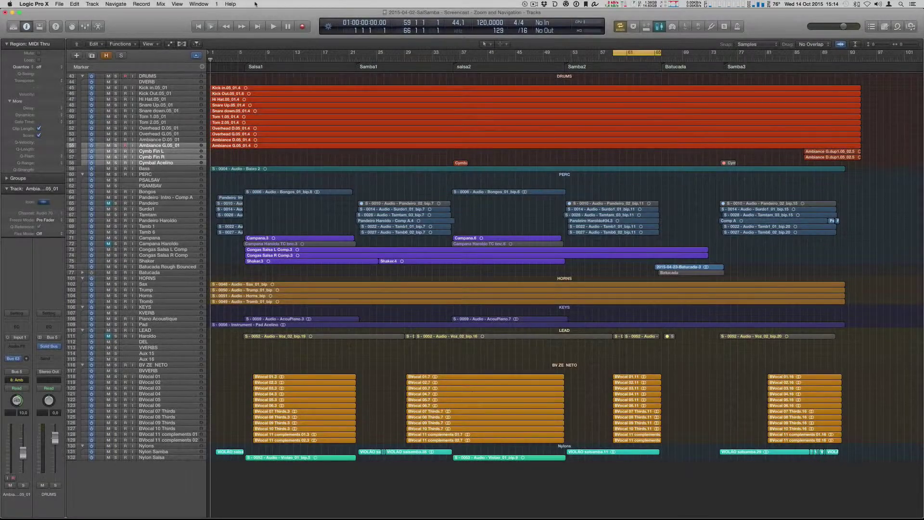
Zoom progressively into the end of the second percussion section until a single Tamb 1 hit fills the Tracks area.
key("alt")
key("ctrl")
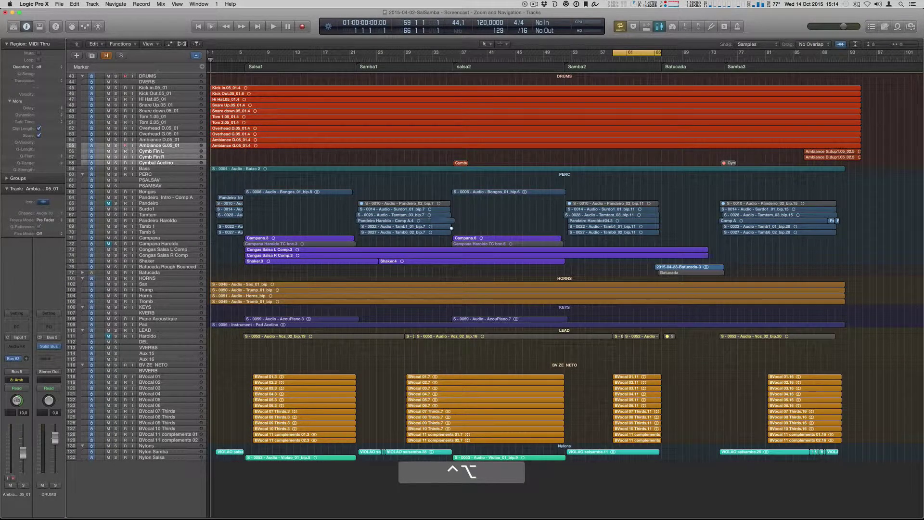
left_click_drag(452, 229, 483, 253)
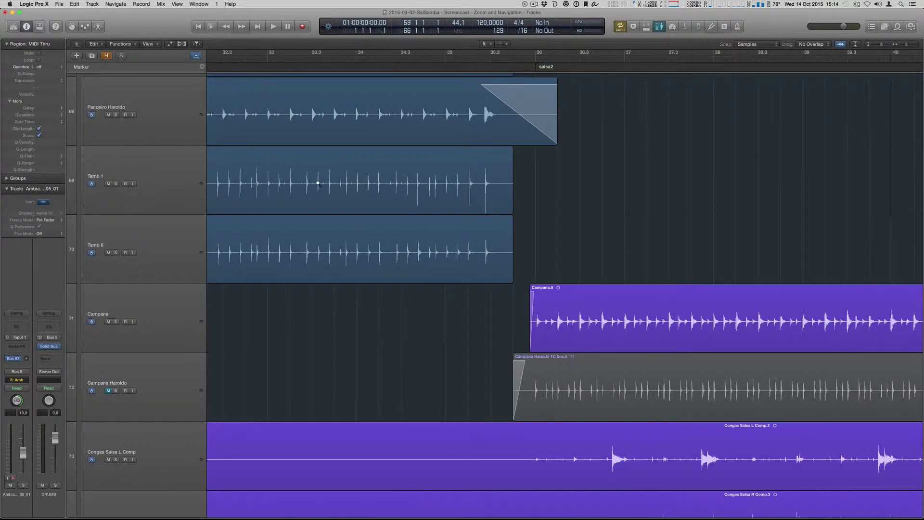
left_click_drag(316, 153, 432, 238)
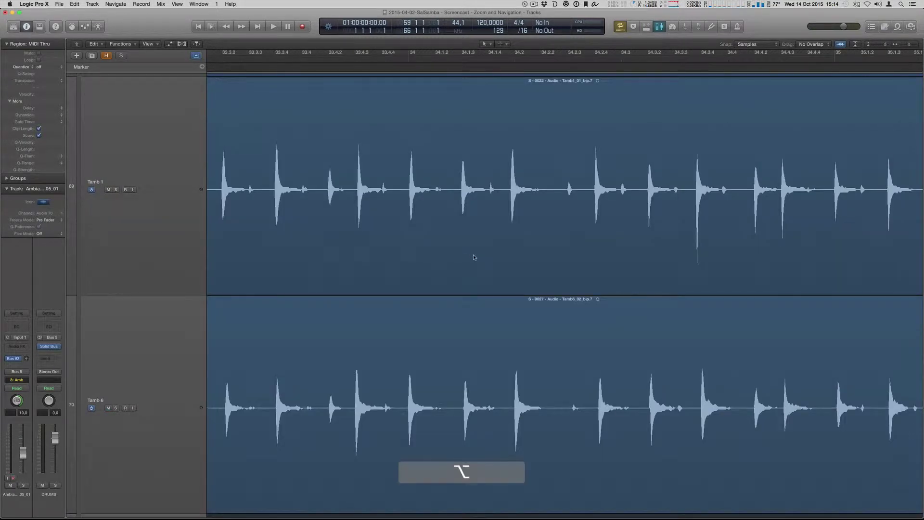
left_click_drag(339, 169, 591, 351)
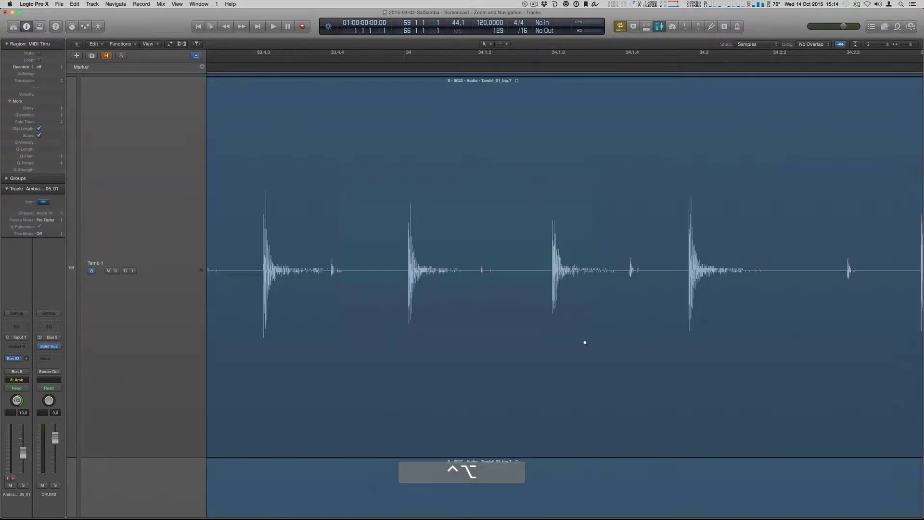
left_click_drag(366, 206, 510, 342)
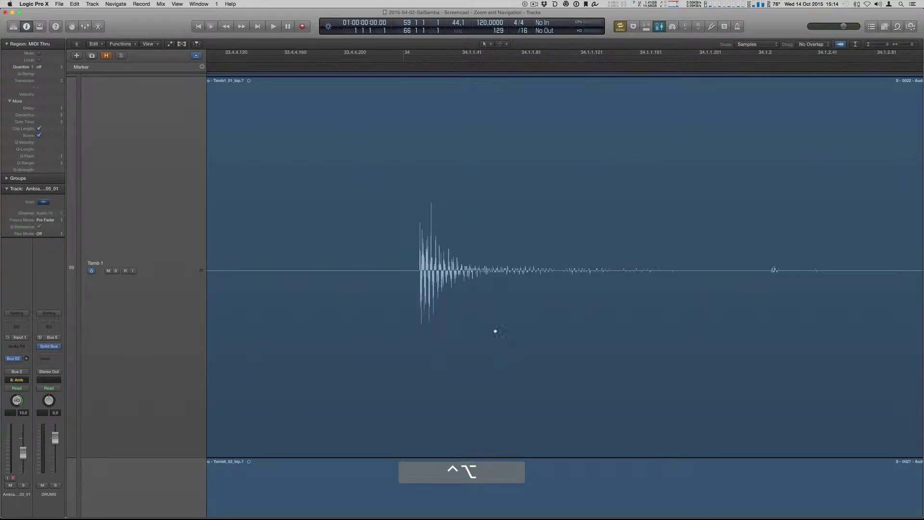
left_click_drag(510, 247, 675, 336)
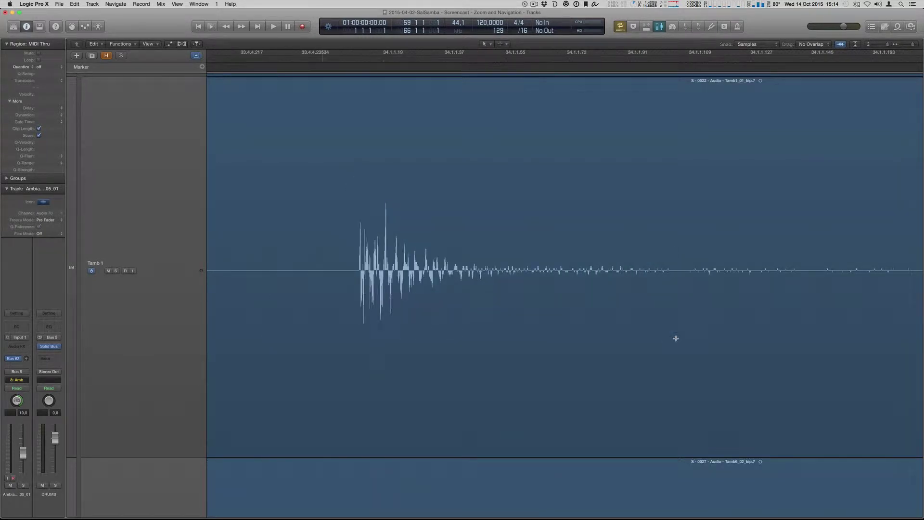
Step back out through the previous zoom levels to the full arrangement overview.
left_click(676, 339, "ctrl+alt")
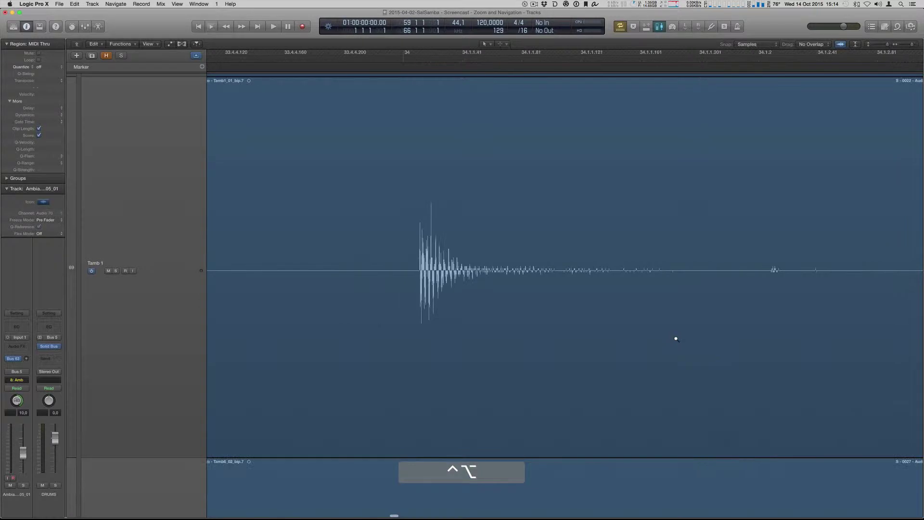
left_click(676, 339, "ctrl+alt")
left_click(676, 338, "ctrl+alt")
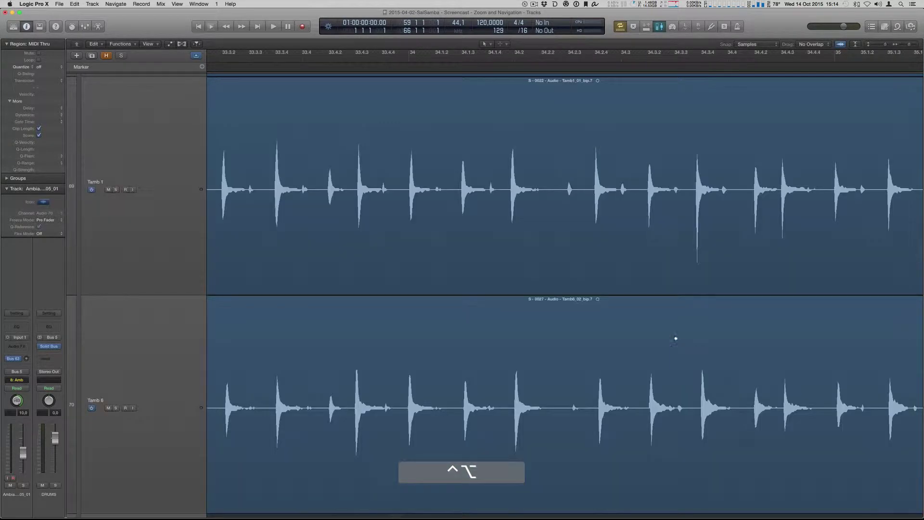
left_click(676, 338, "ctrl+alt")
left_click(676, 339, "ctrl+alt")
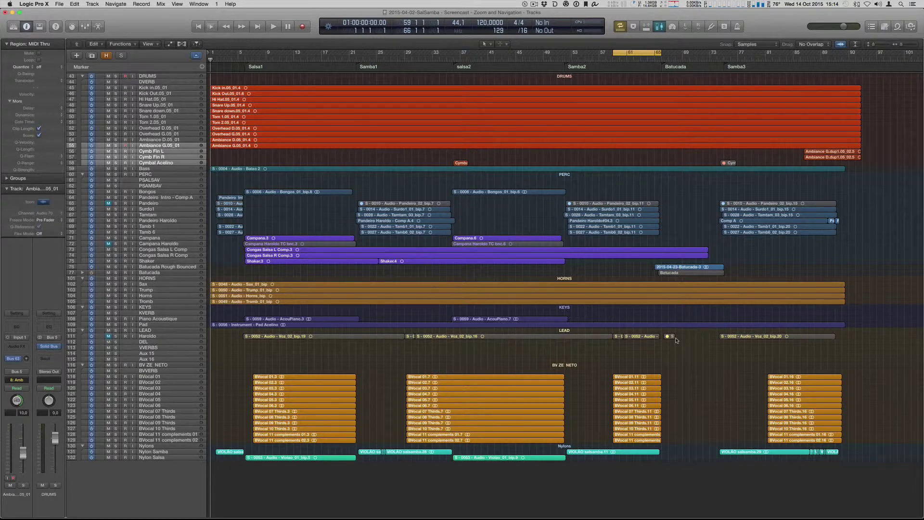
Select the Tamtam track, enlarge its height individually and turn on automatic track zoom.
left_click(151, 216)
left_click_drag(87, 217, 88, 260)
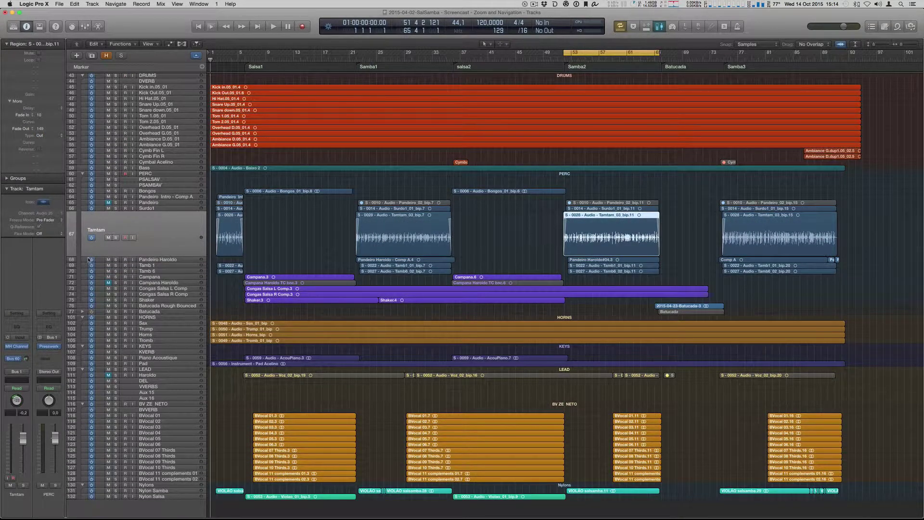
key("ctrl+z")
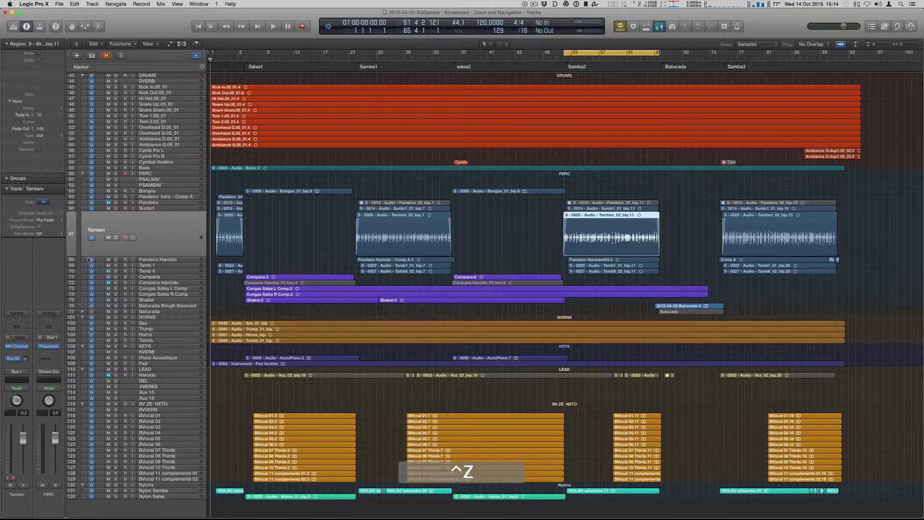
Move the track selection down from Tamtam to Horns so each selected track is enlarged in turn.
key("Down")
key("Down")
key("Down")
key("Down")
key("Down")
key("Down")
key("Down")
key("Down")
key("Down")
key("Down")
key("Down")
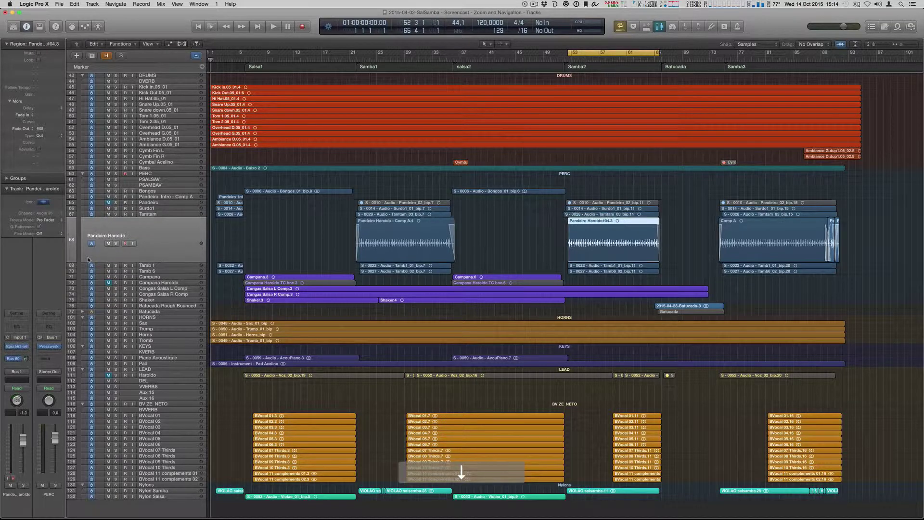
key("Down")
key("Down")
key("Down")
key("Down")
key("Down")
key("Down")
key("Down")
key("Down")
key("Down")
key("Down")
key("Down")
key("Down")
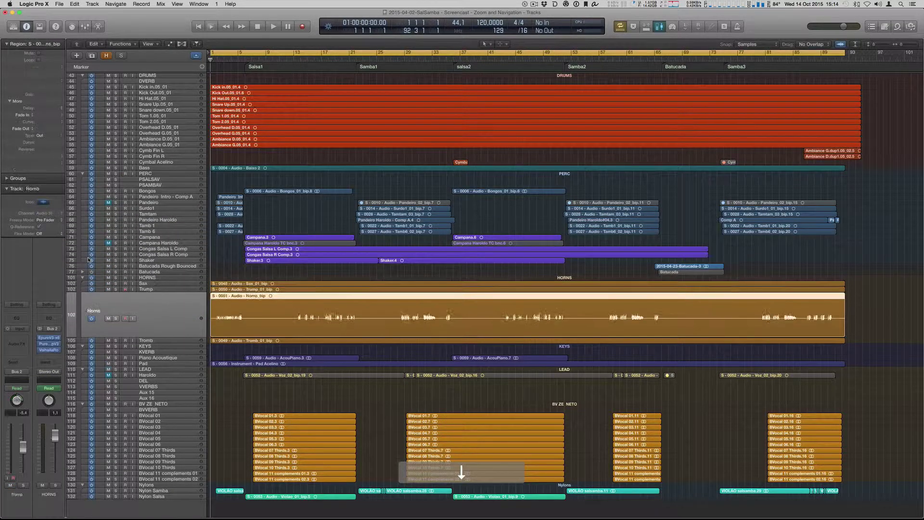
Move the track selection back up to Trump and turn off automatic track zoom.
key("Up")
key("Up")
key("Up")
key("Up")
key("Up")
key("Up")
key("Up")
key("Up")
key("Up")
key("Up")
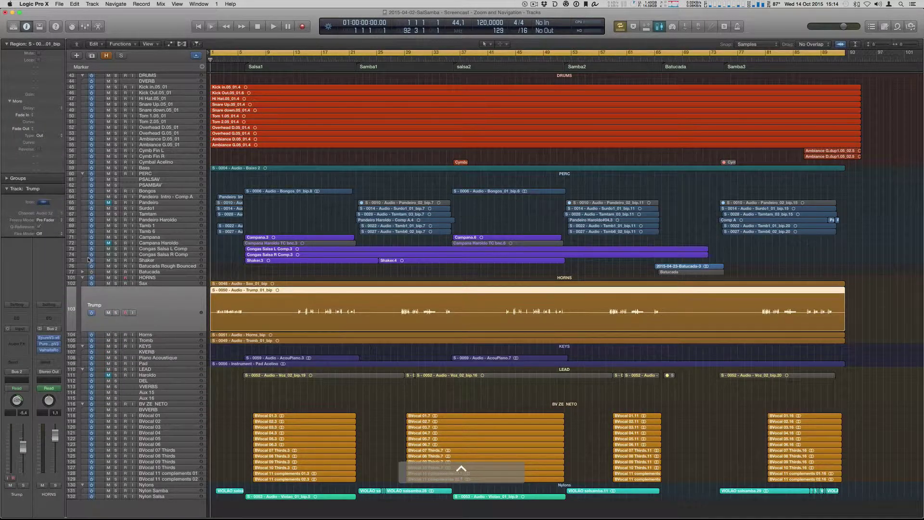
key("ctrl+z")
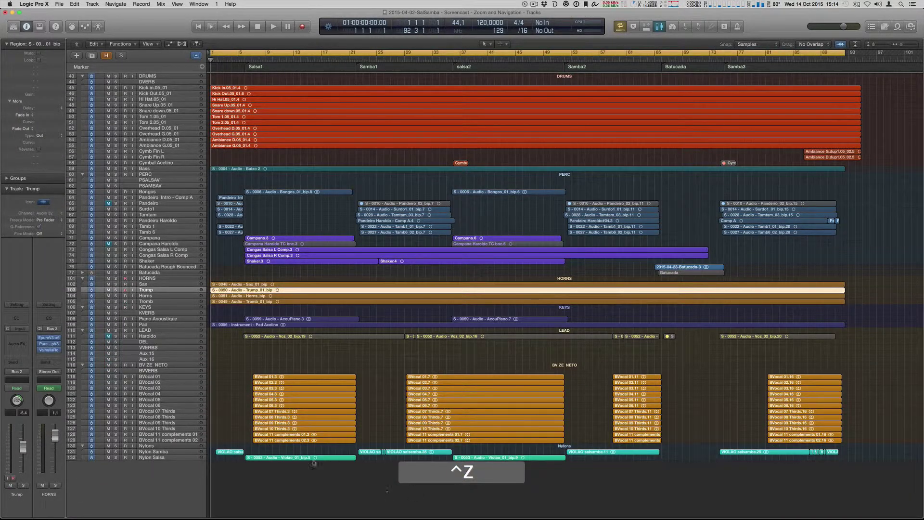
Zoom to fit the 2015-04-23-Batucada-3 region and then the last Surdo1 region, returning to the overview after each.
left_click(683, 268)
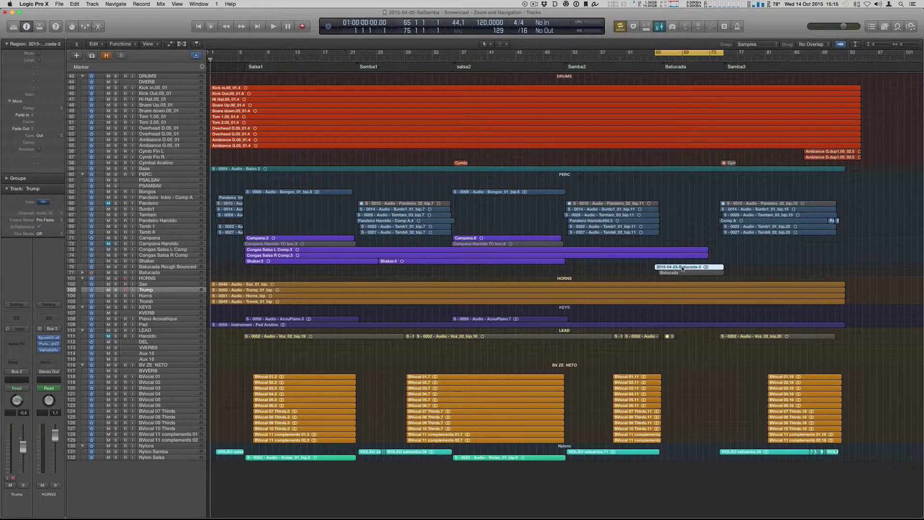
key("z")
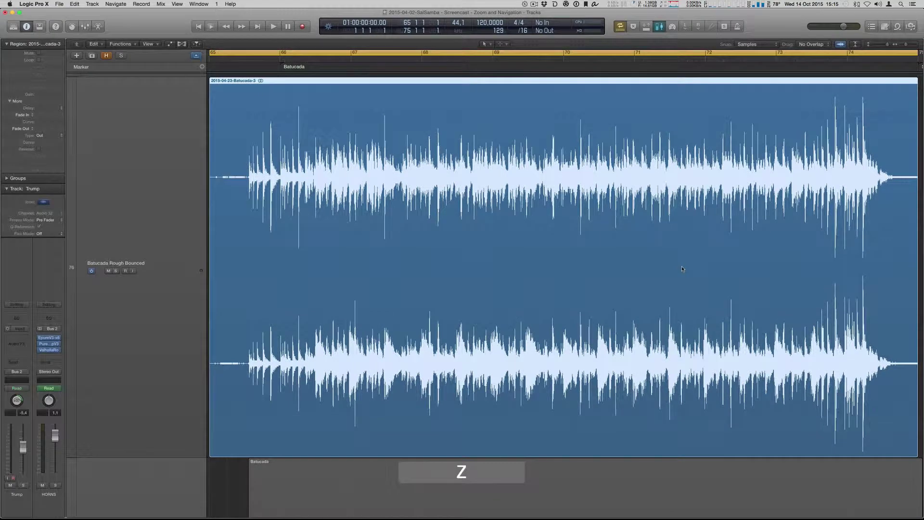
key("z")
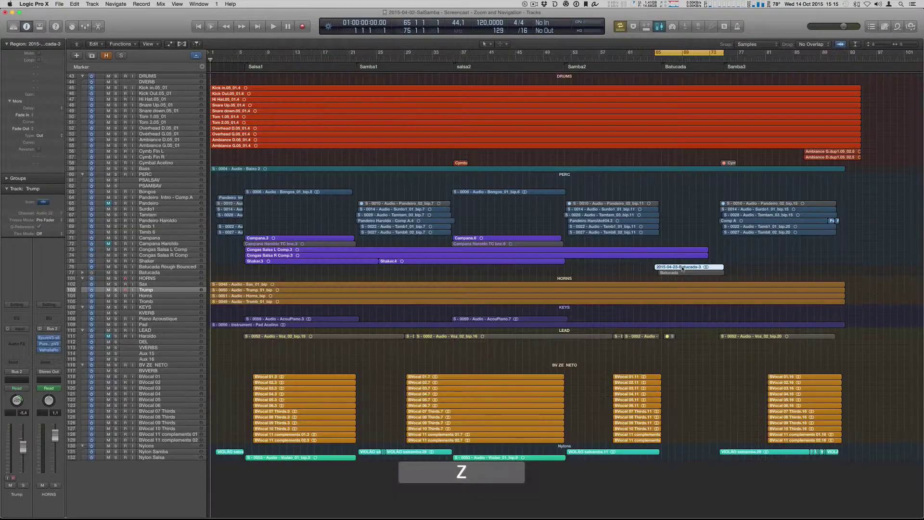
left_click(753, 212)
key("z")
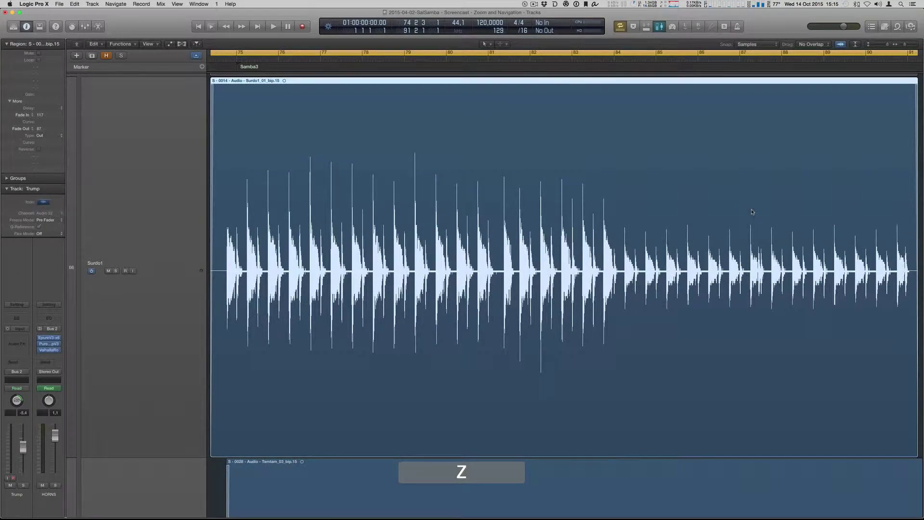
key("z")
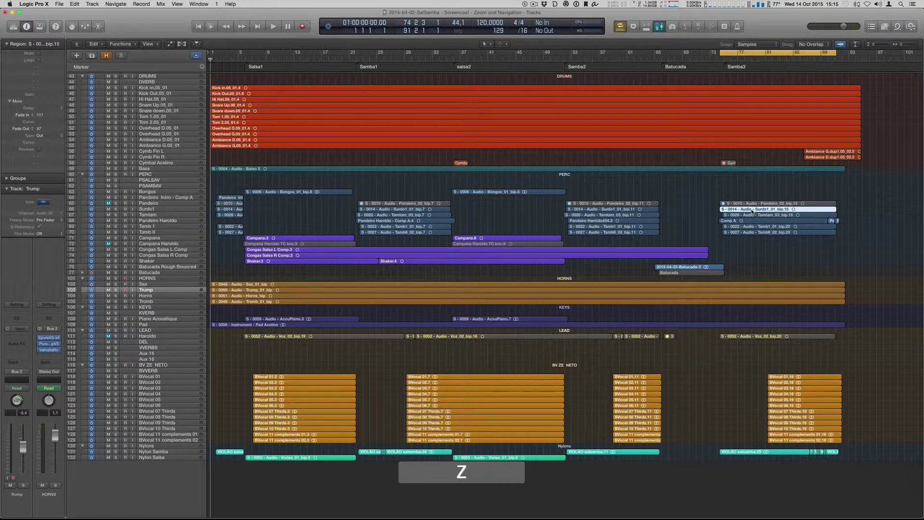
Turn automatic track zoom back on, then toggle zoom to fit on the last Tamtam and Tamb 1 regions.
key("ctrl")
key("ctrl+z")
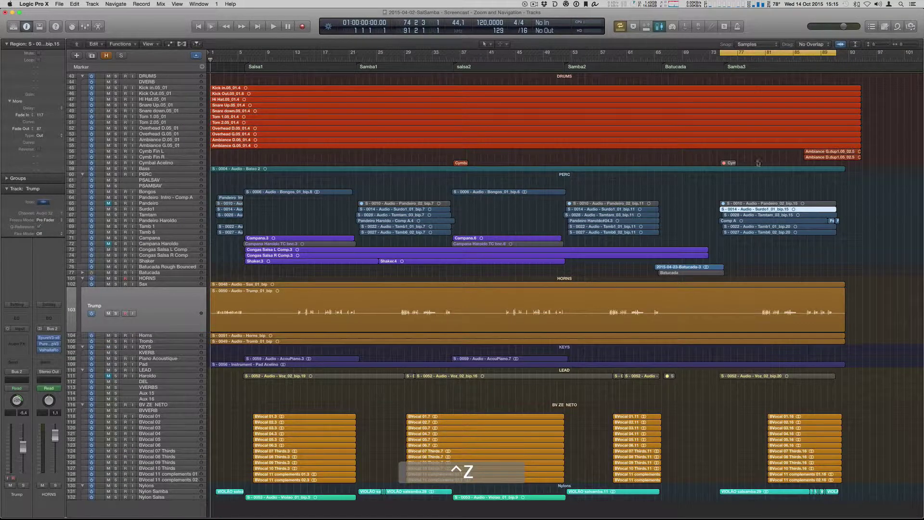
left_click(758, 215)
key("z")
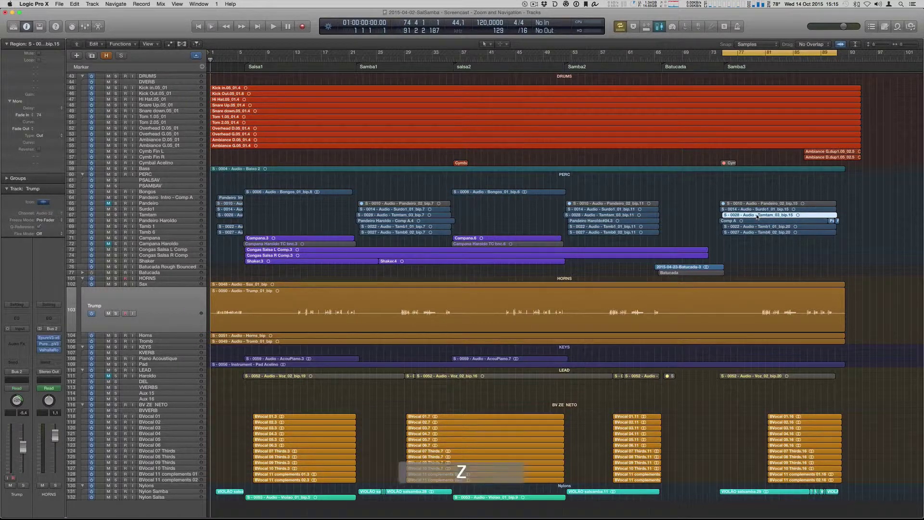
key("z")
left_click(756, 228)
key("z")
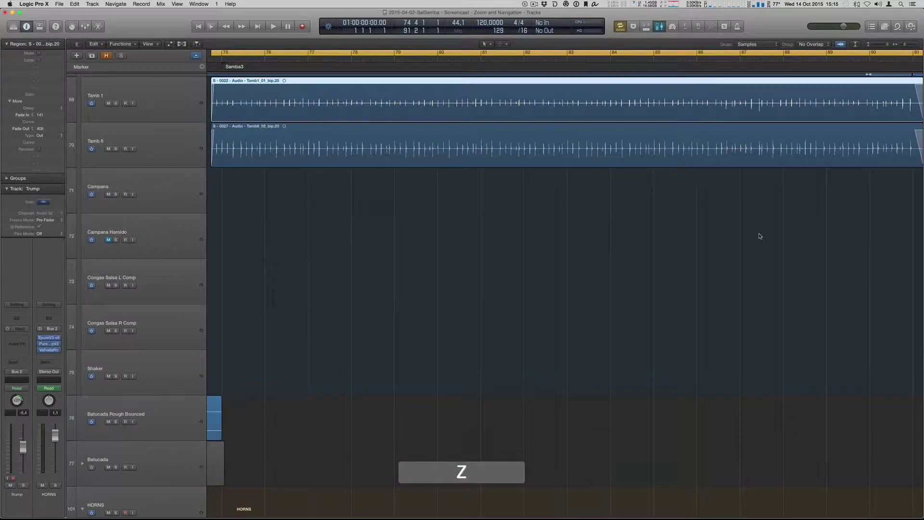
key("z")
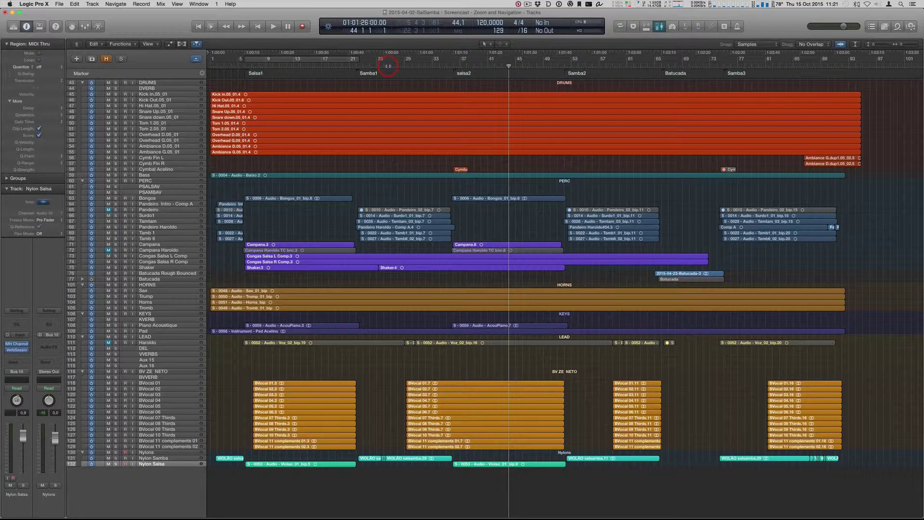
Reposition the playhead at several points along the ruler, including bar 42, ending at bar 16.
left_click(390, 66)
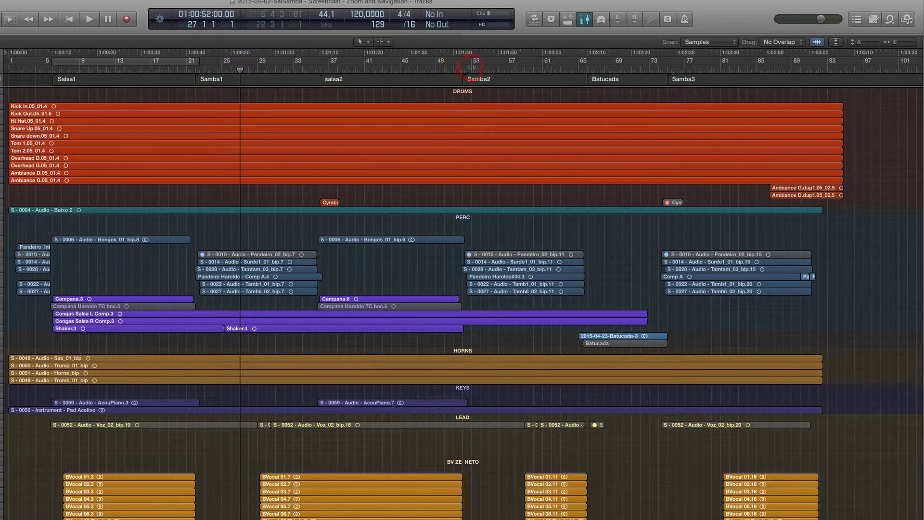
left_click(474, 68)
left_click(373, 69)
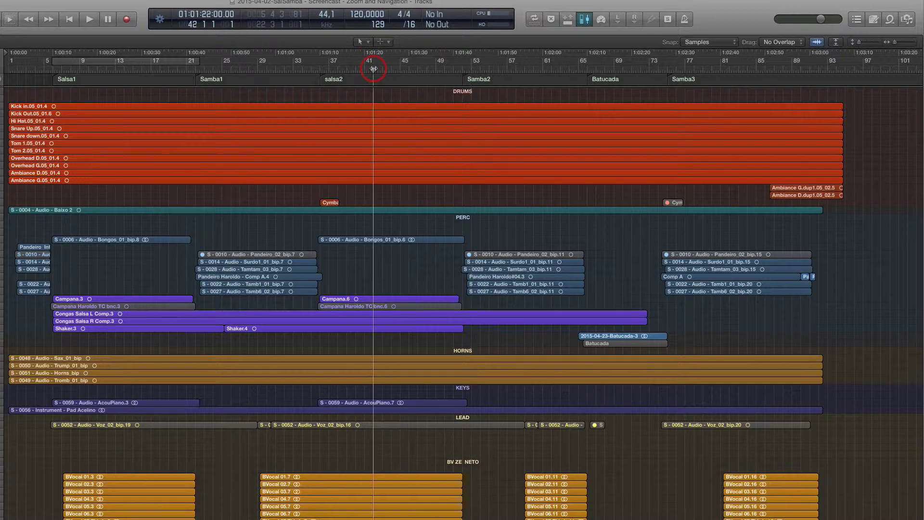
left_click(144, 72)
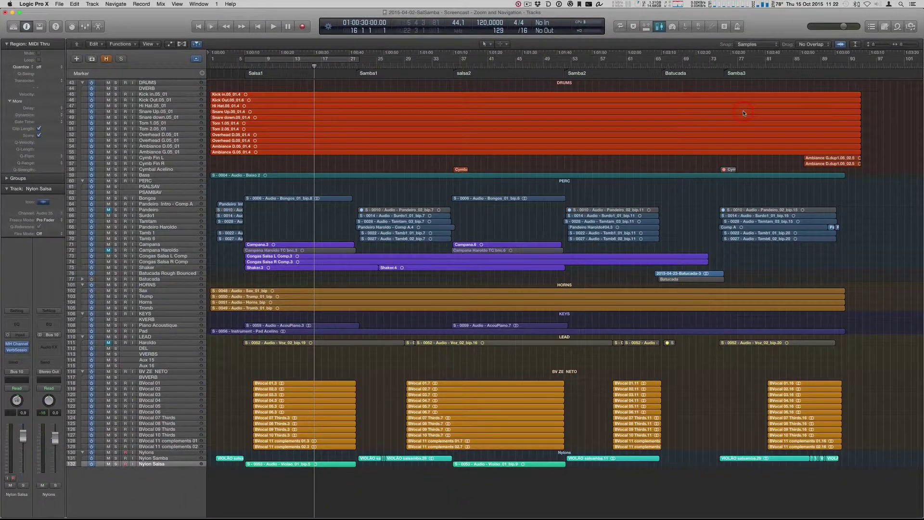
Demonstrate starting and stopping playback from bar 16 onward.
key("space")
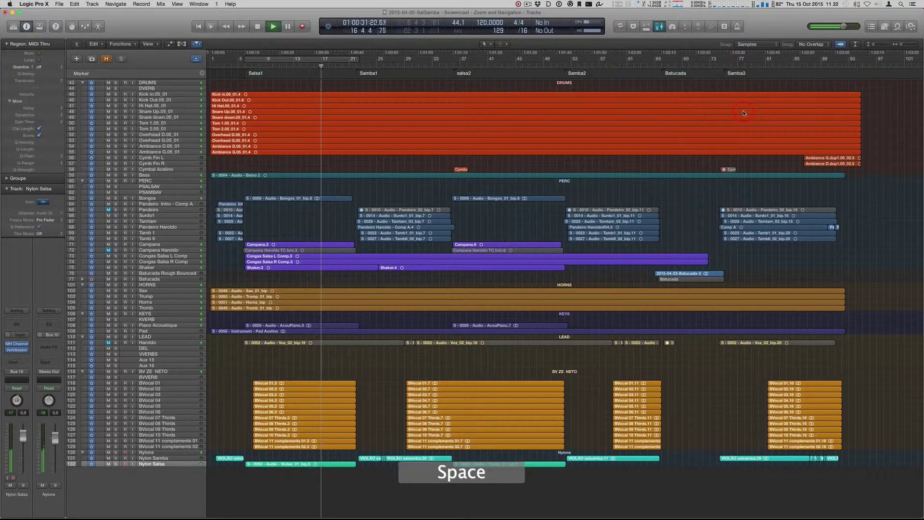
key("space")
key("KP_Enter")
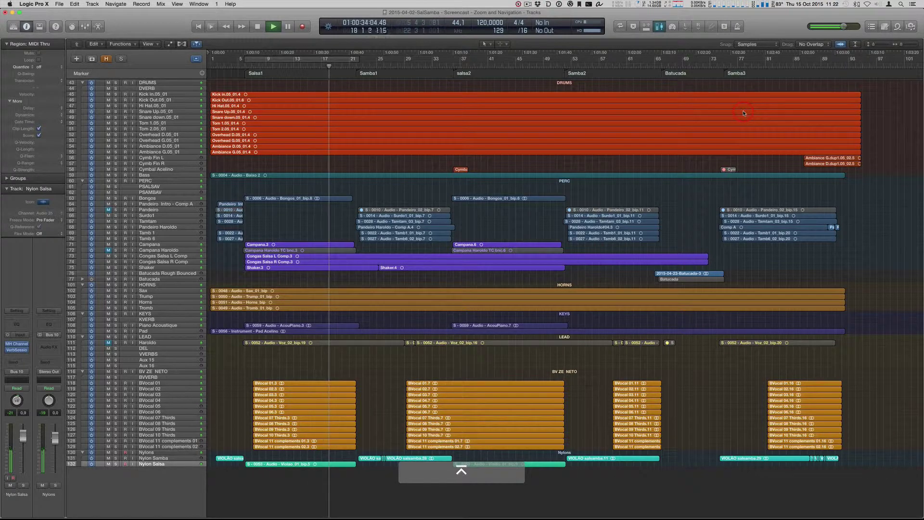
key("space")
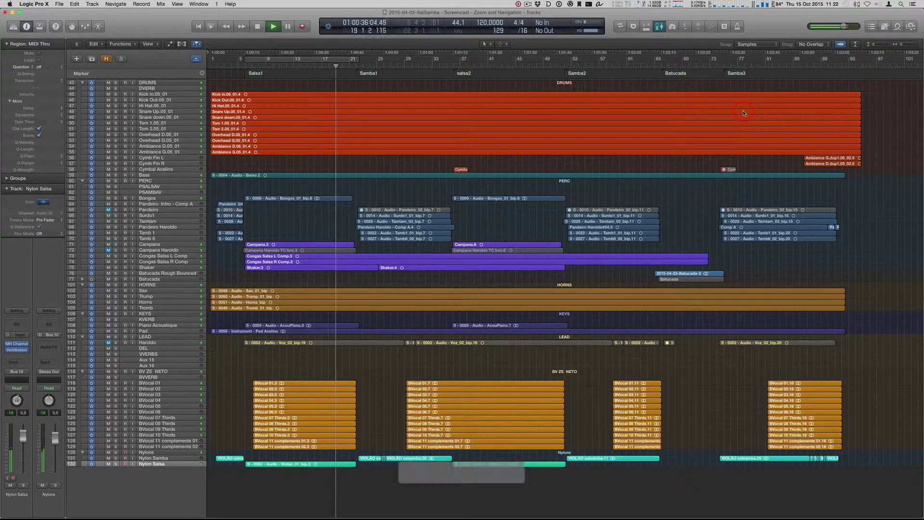
key("space")
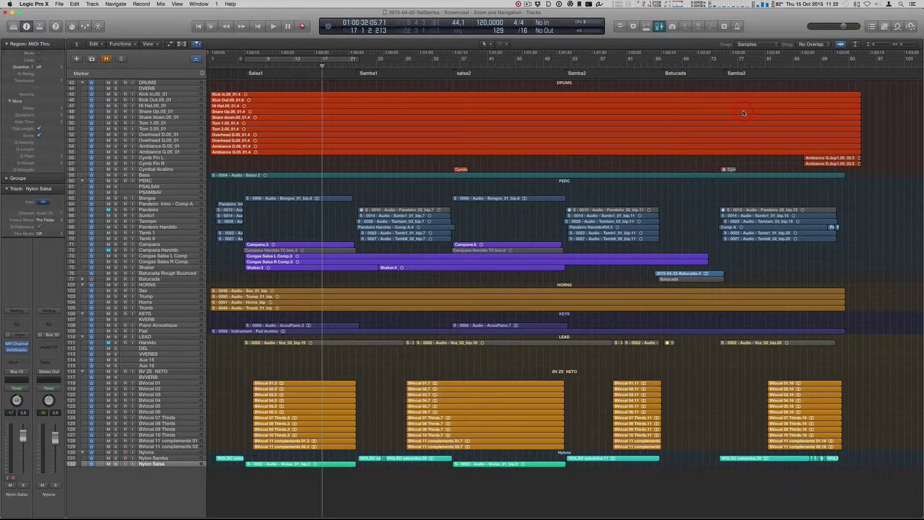
Step the playhead one bar at a time, briefly backward and then forward to bar 35.
key("semicolon")
key("semicolon")
key("semicolon")
key("colon")
key("colon")
key("colon")
key("colon")
key("colon")
key("colon")
key("colon")
key("colon")
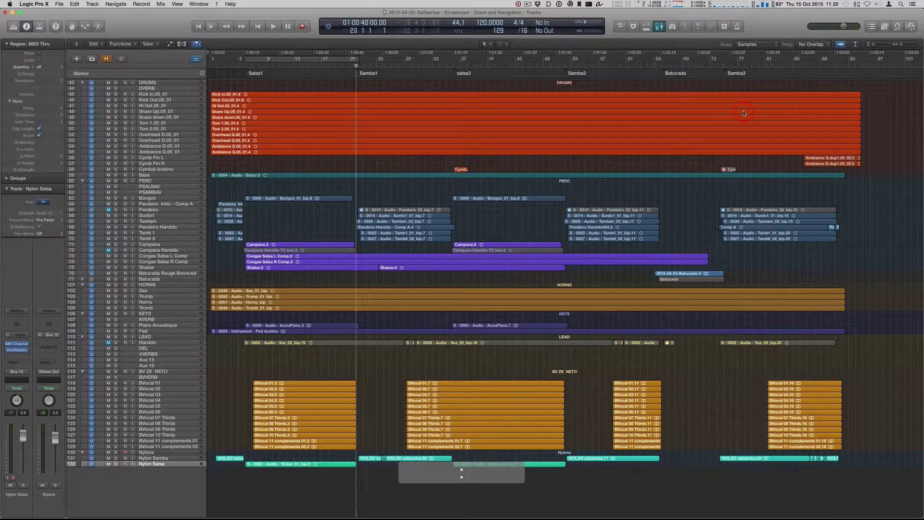
key("colon")
key("colon")
key("colon")
key("colon")
key("colon")
key("colon")
key("colon")
key("colon")
key("colon")
key("colon")
key("colon")
key("colon")
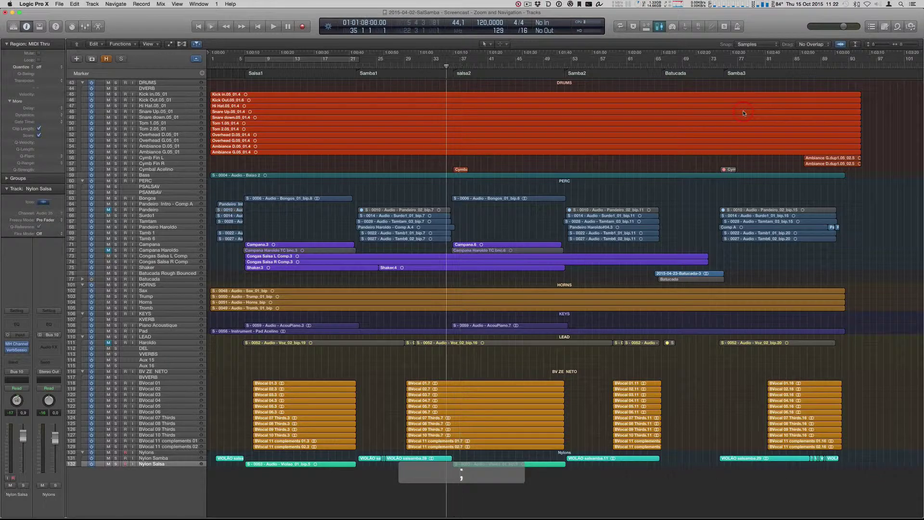
Step the playhead backward, forward and backward again bar by bar, ending at bar 37.
key("semicolon")
key("semicolon")
key("semicolon")
key("semicolon")
key("semicolon")
key("semicolon")
key("colon")
key("colon")
key("colon")
key("colon")
key("colon")
key("colon")
key("colon")
key("colon")
key("colon")
key("colon")
key("colon")
key("colon")
key("semicolon")
key("semicolon")
key("semicolon")
key("semicolon")
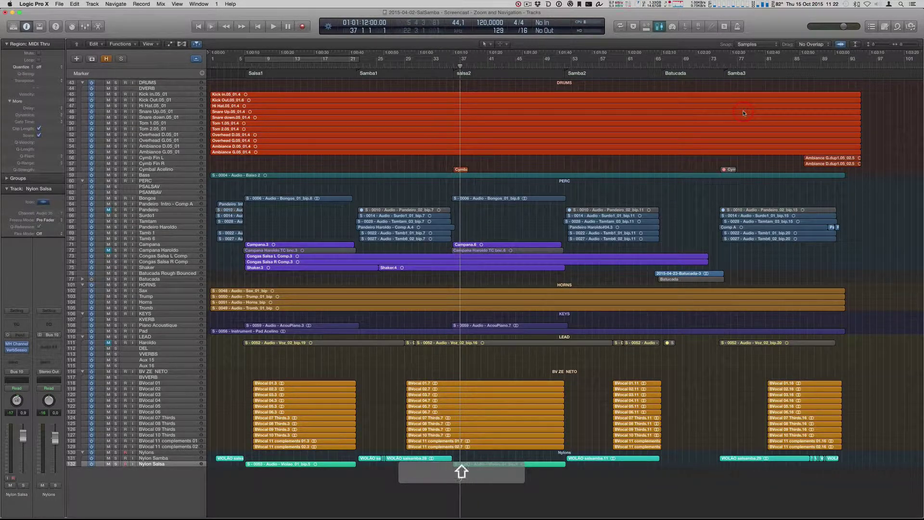
Jump the playhead backward in eight-bar steps from bar 37 to bar 13.
key("shift+semicolon")
key("shift+semicolon")
key("shift+semicolon")
key("shift+semicolon")
key("shift+colon")
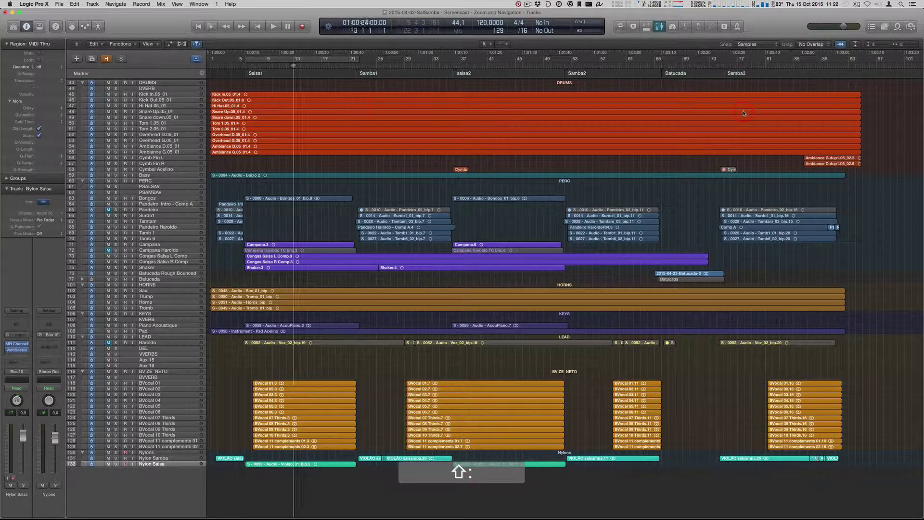
Fast-forward the playhead in eight-bar steps from bar 13 to bar 101, past the end of the regions.
key("shift+colon")
key("shift+colon")
key("shift+colon")
key("shift+colon")
key("shift+colon")
key("shift+colon")
key("shift+colon")
key("shift+colon")
key("shift+colon")
key("shift+colon")
key("shift+colon")
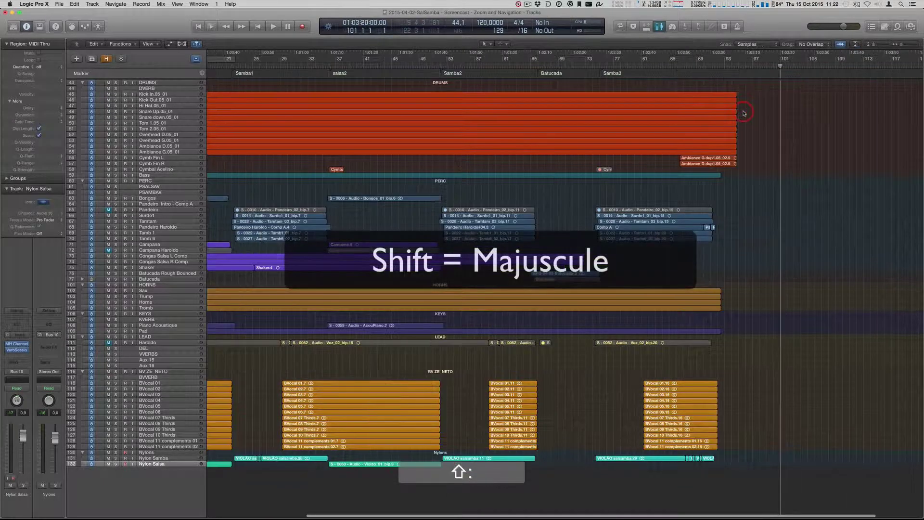
Rewind the playhead in eight-bar steps to bar 45 and return it to the beginning of the project.
key("shift+semicolon")
key("shift+semicolon")
key("shift+semicolon")
key("shift+semicolon")
key("shift+semicolon")
key("shift+semicolon")
key("shift+semicolon")
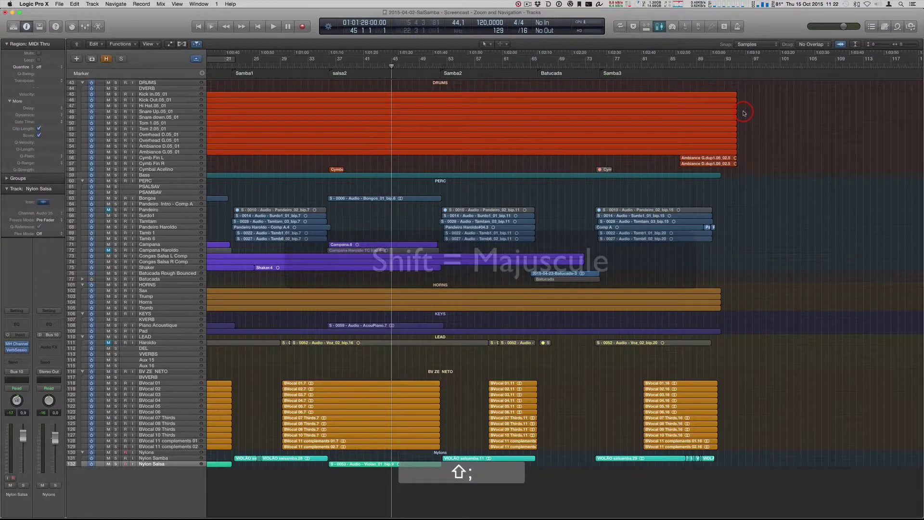
key("Return")
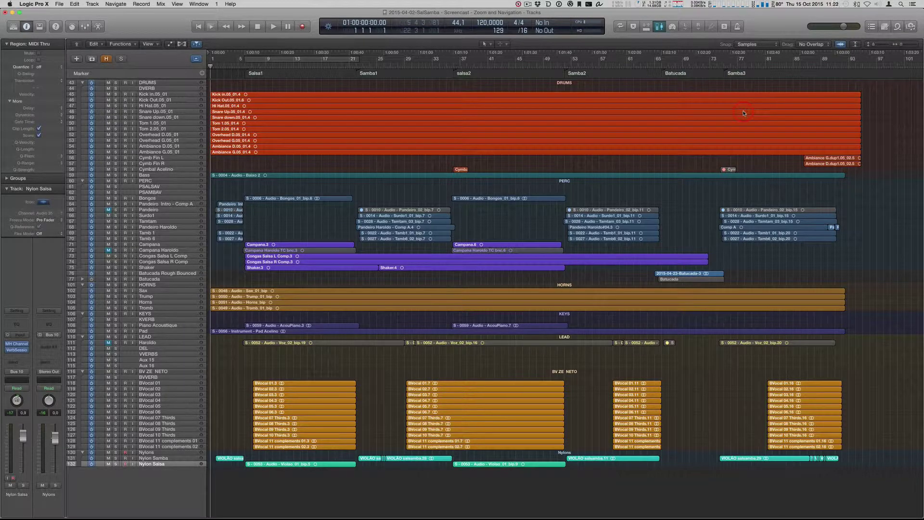
Send the playhead to bar 25 with the Go To Position command.
key("semicolon")
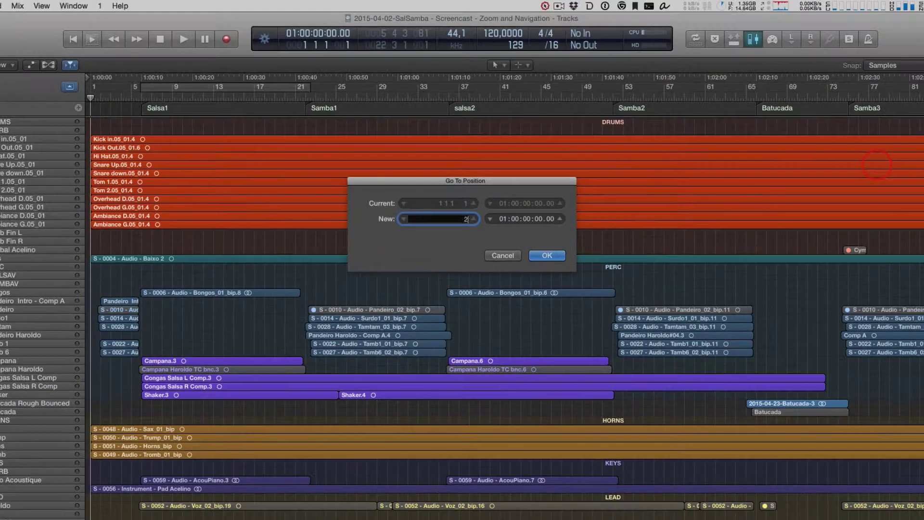
type("25")
key("Return")
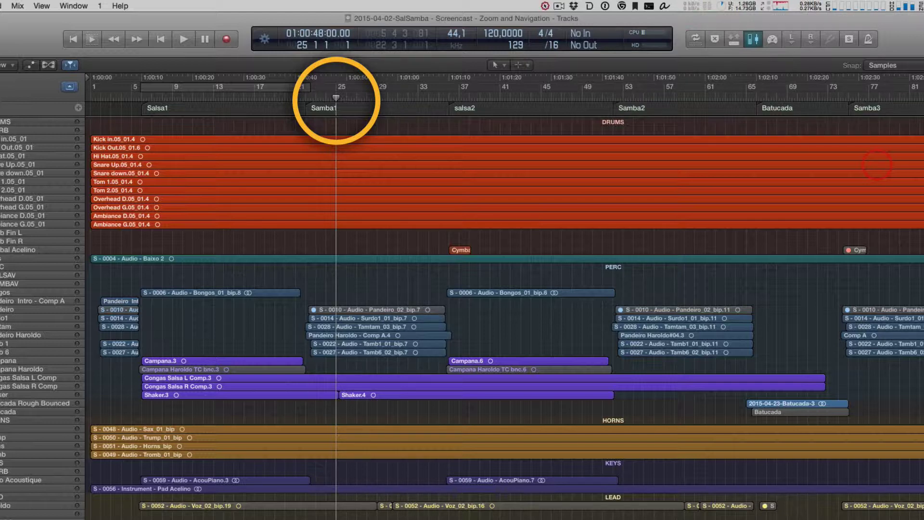
Send the playhead to time position 1:2:5 with the Go To Position command.
key("/")
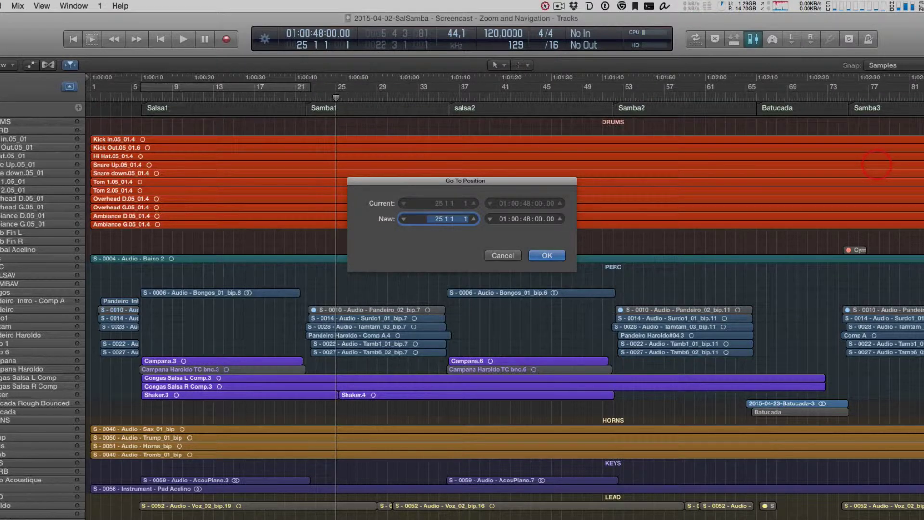
key("Tab")
type("1")
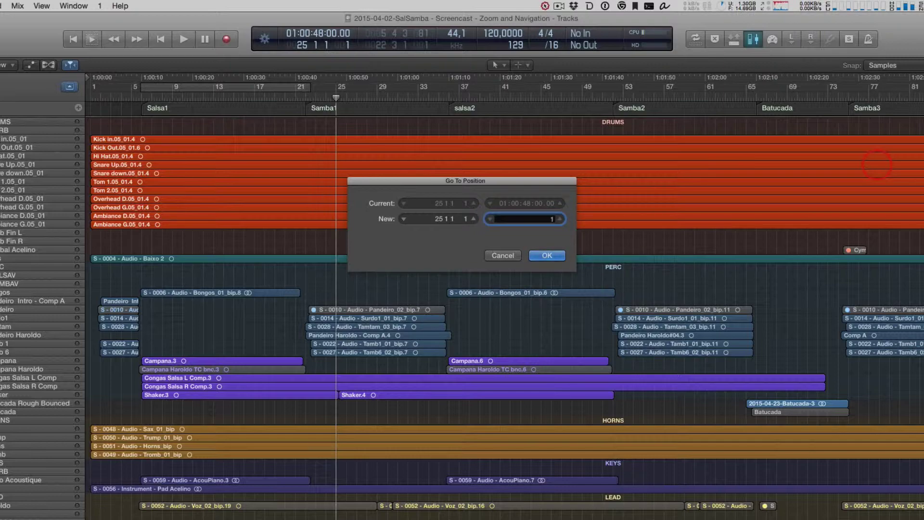
type(":2:5")
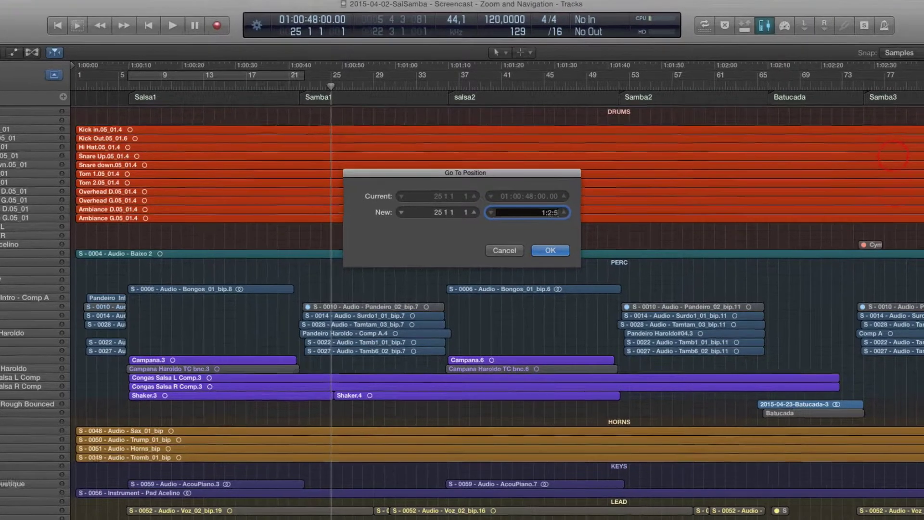
key("Return")
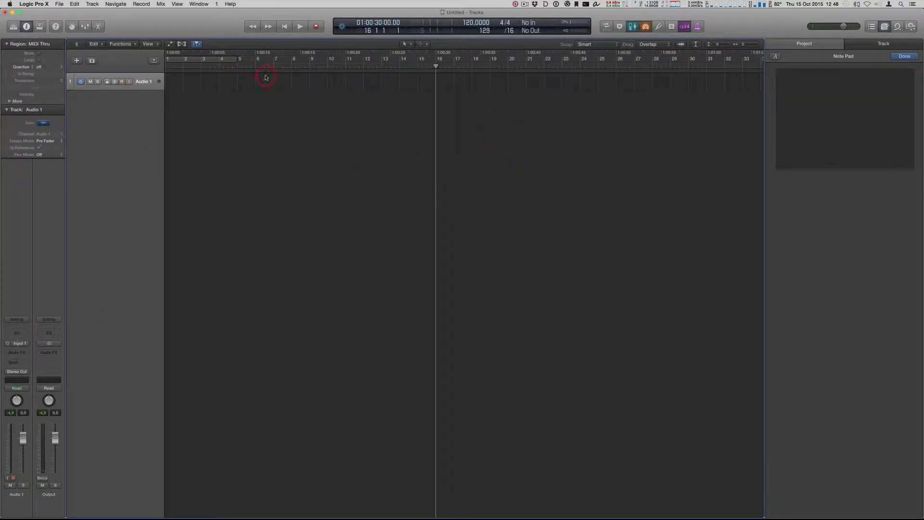
In the untitled project, show, hide and show the global tracks again, and view the options for which global tracks to display.
left_click(154, 60)
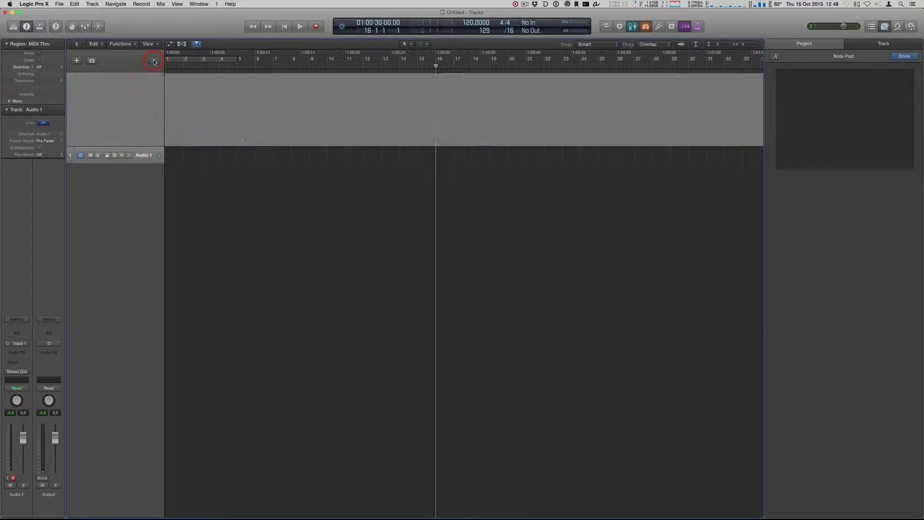
left_click(154, 61)
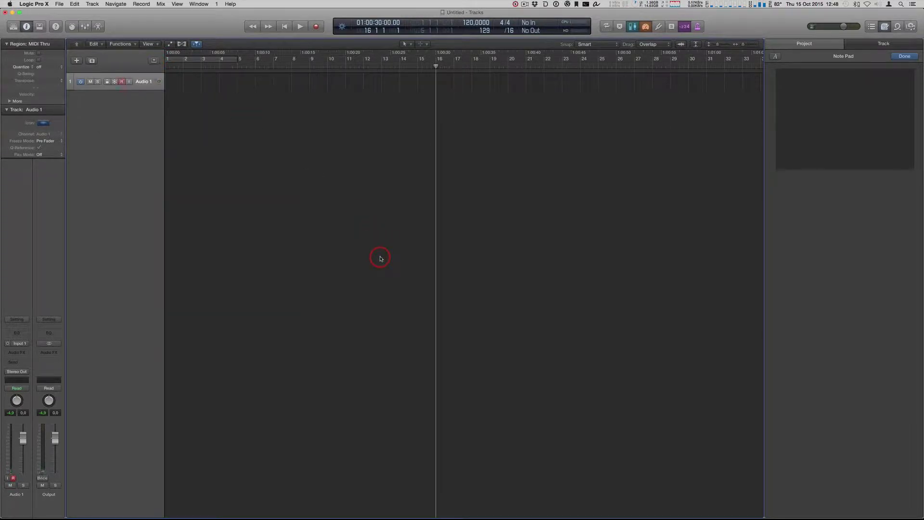
key("g")
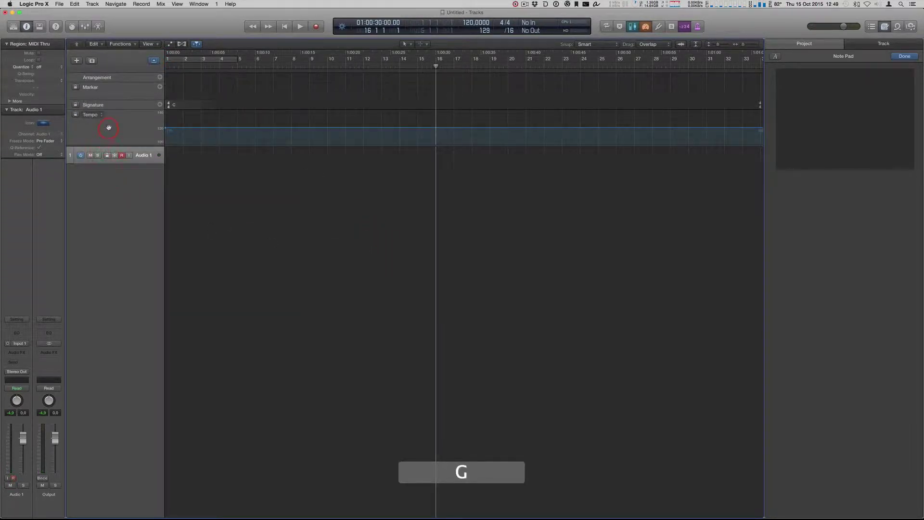
right_click(130, 89)
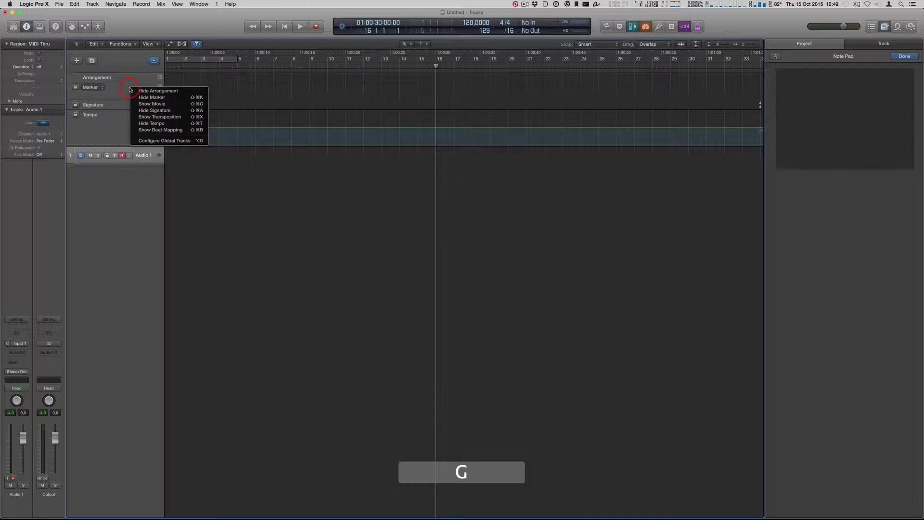
left_click(208, 269)
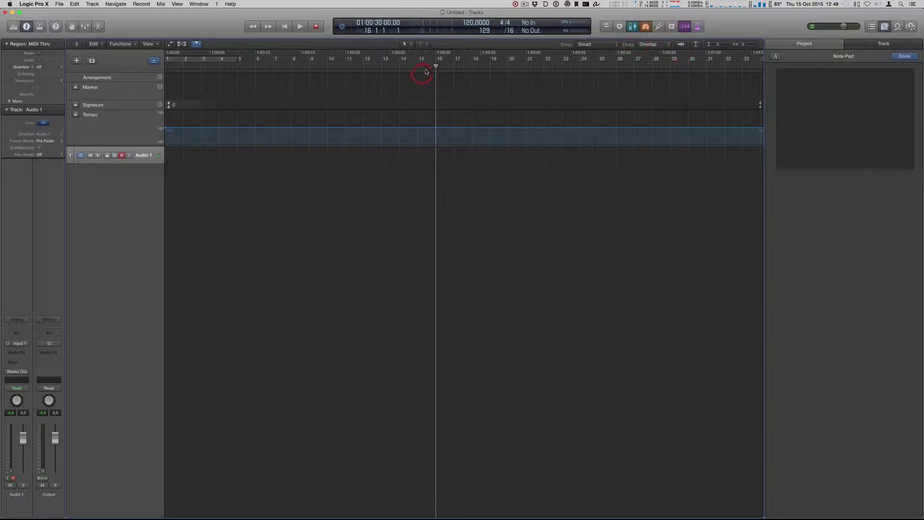
Create three markers in the Marker track: at the playhead on bar 16, at position 5 4 4 1 and at bar 25.
left_click(159, 88)
left_click(255, 62)
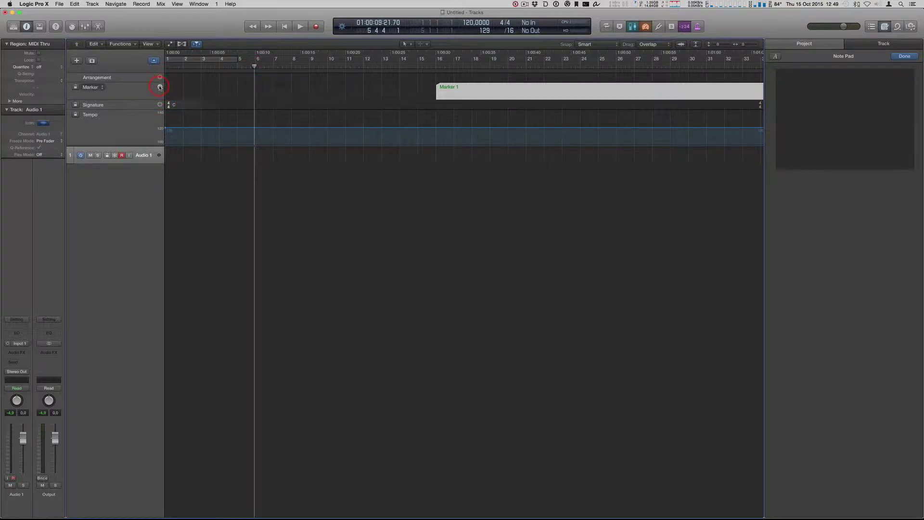
left_click(160, 87)
left_click(598, 64)
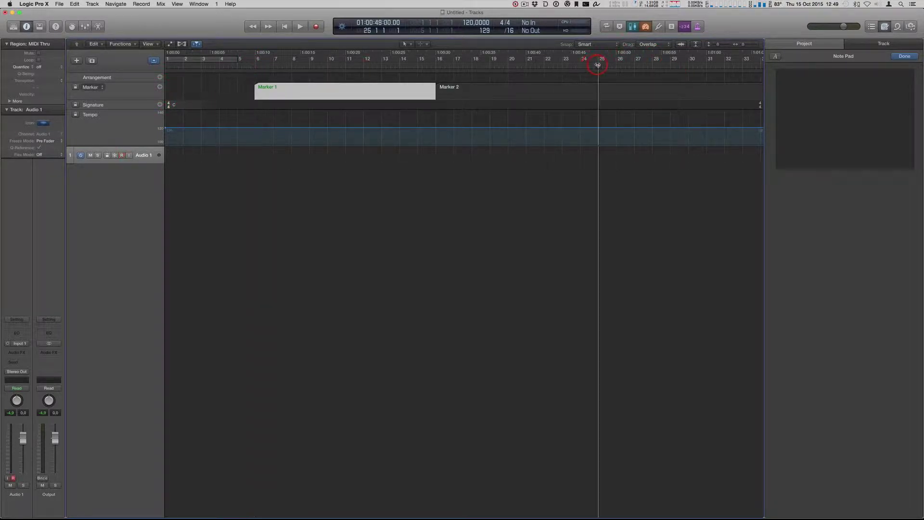
key("alt")
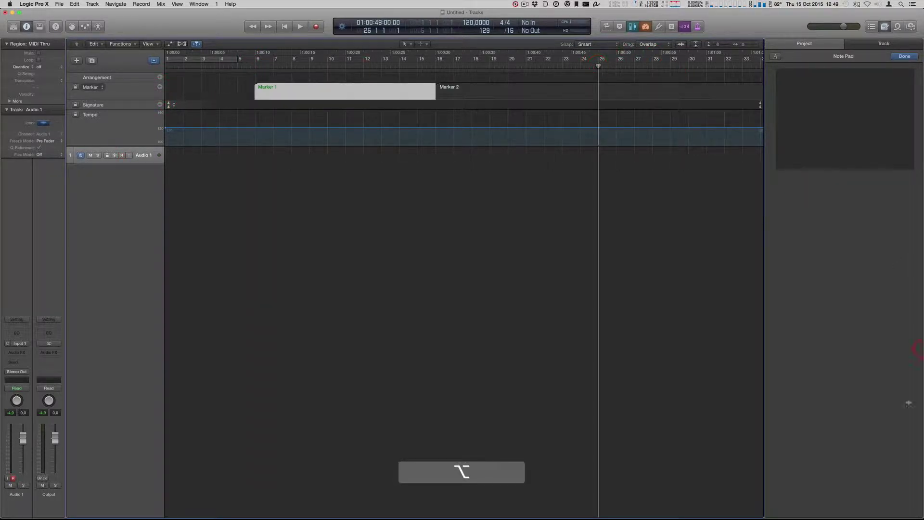
key("alt+dollar")
scroll(386, 307, "left", 1)
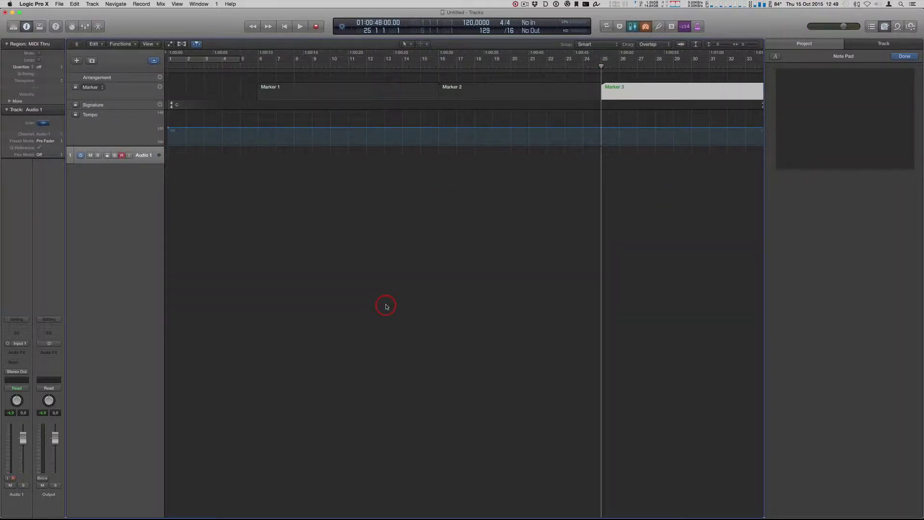
Find the Show/Hide Marker List command in the Key Commands window and assign Control-Option-L to it.
left_click(371, 278)
key("alt+k")
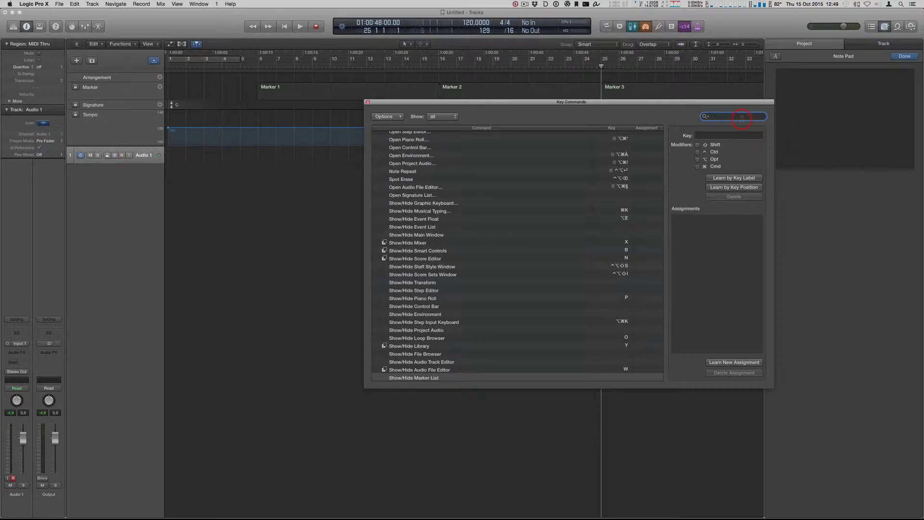
type("Marker")
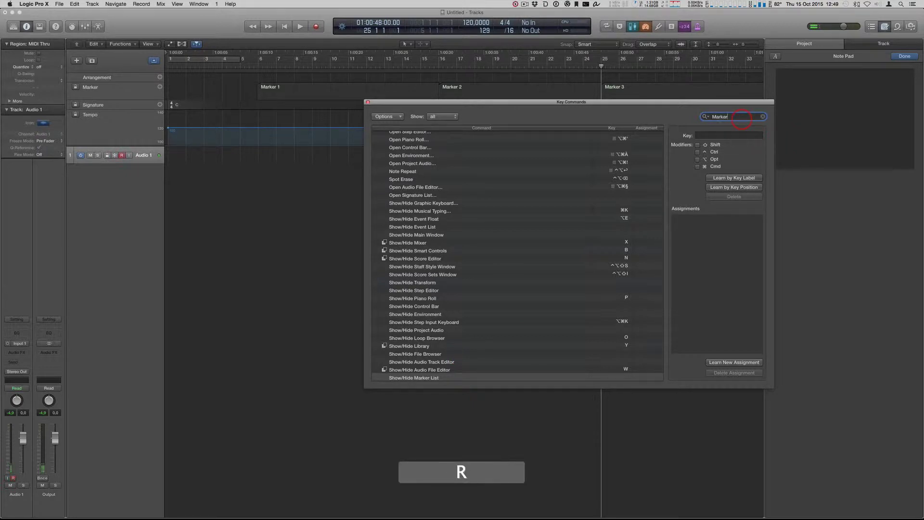
type(" List")
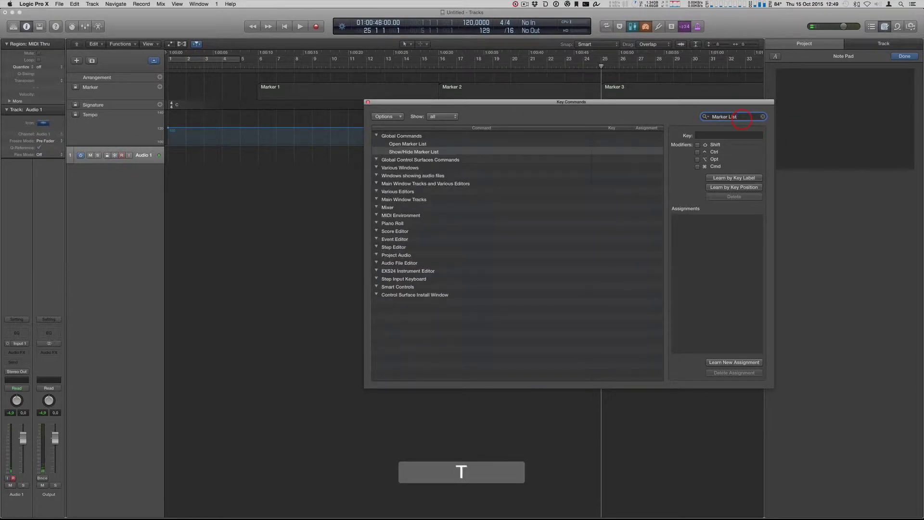
left_click(742, 177)
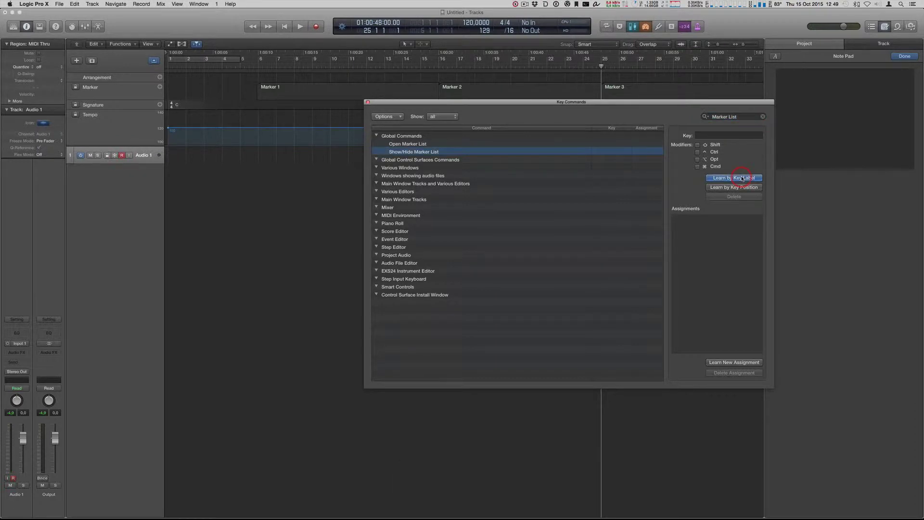
key("ctrl+alt+l")
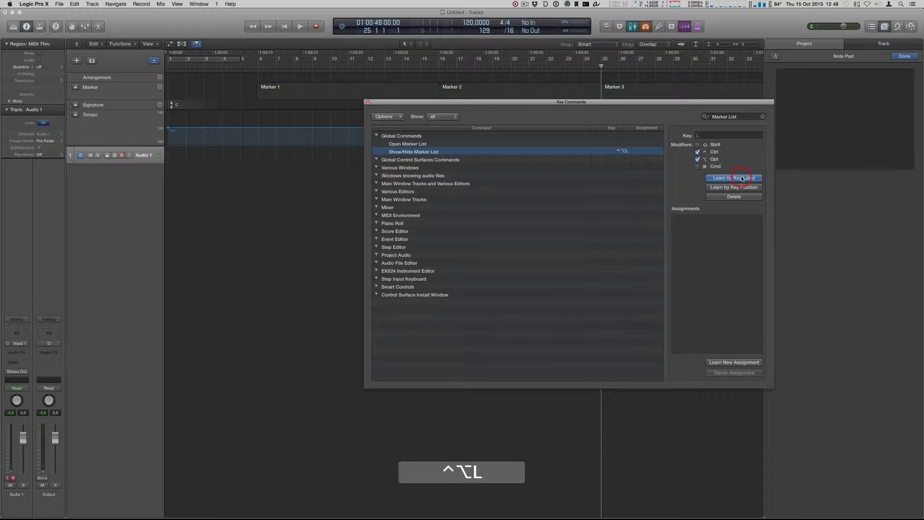
left_click(368, 103)
Show the marker list and select Marker 1, Marker 2 and Marker 3 in turn.
key("ctrl+alt+l")
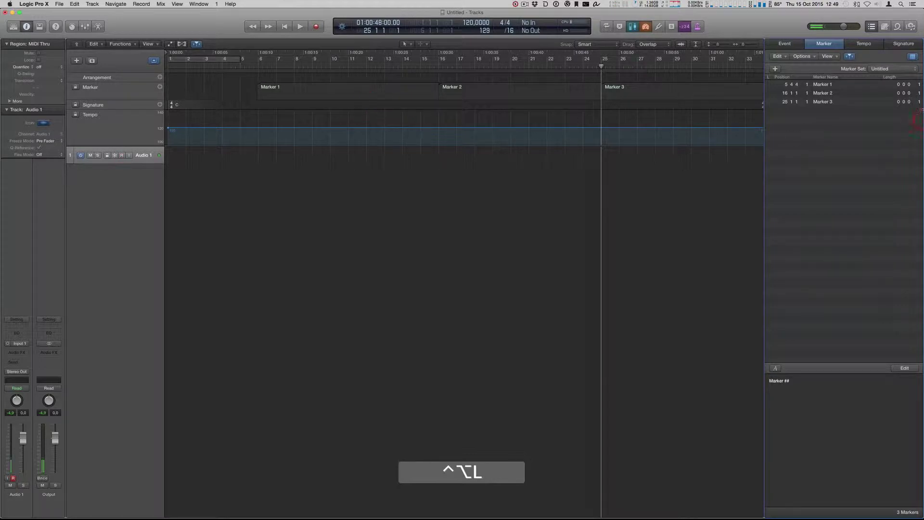
left_click(824, 85)
left_click(825, 93)
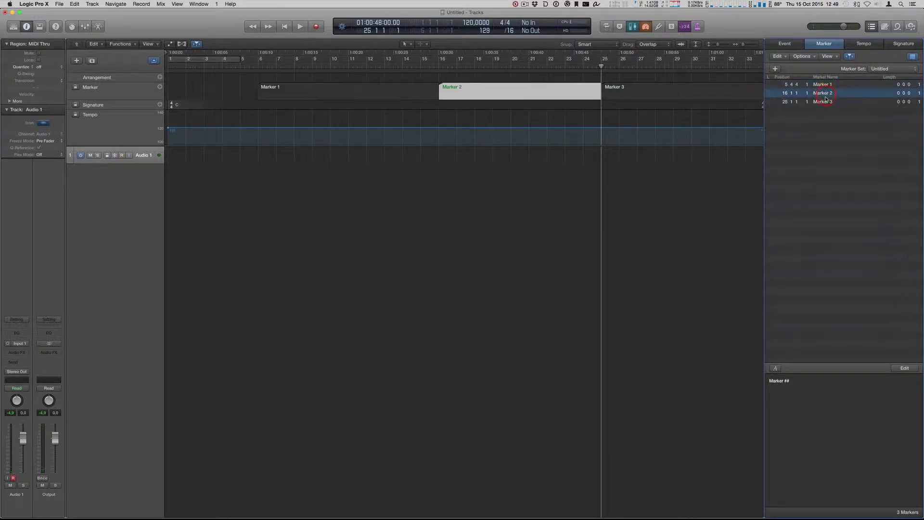
left_click(825, 101)
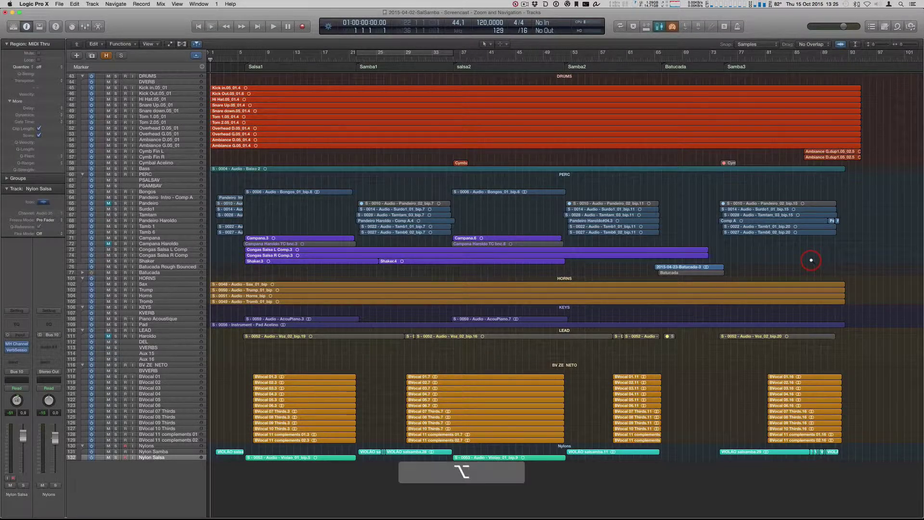
In the SalSamba project, jump the playhead marker by marker forward to Samba2 and back to Samba1.
key("alt+period")
key("alt+period")
key("alt+period")
key("alt+period")
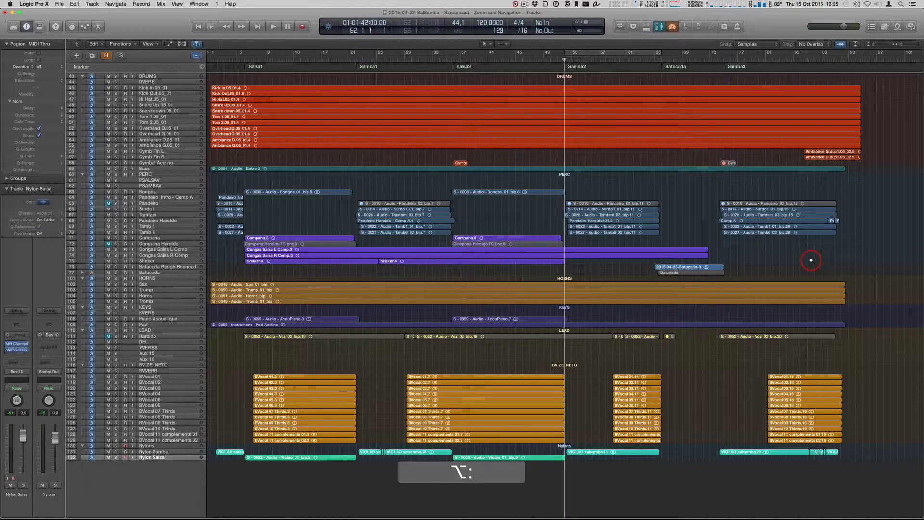
key("alt+comma")
key("alt+comma")
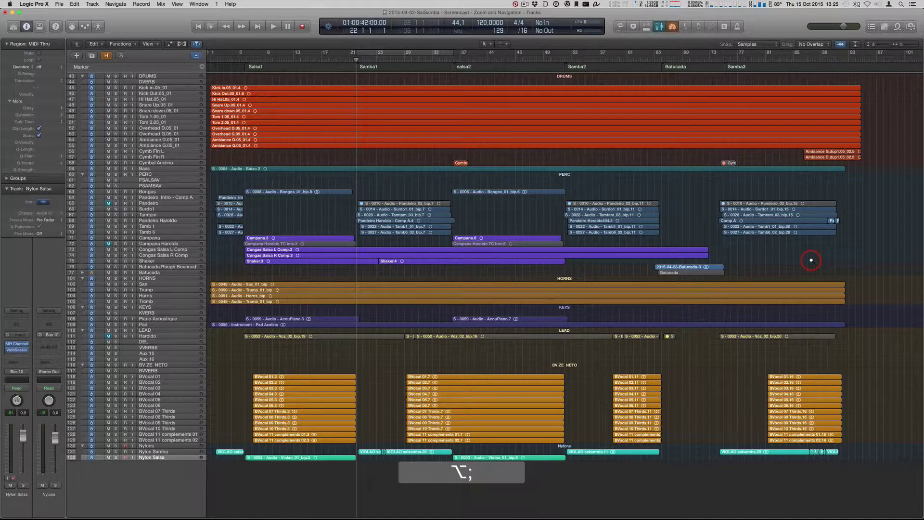
Play from the Samba1 marker, skip forward through the markers to Batucada during playback, and stop.
key("space")
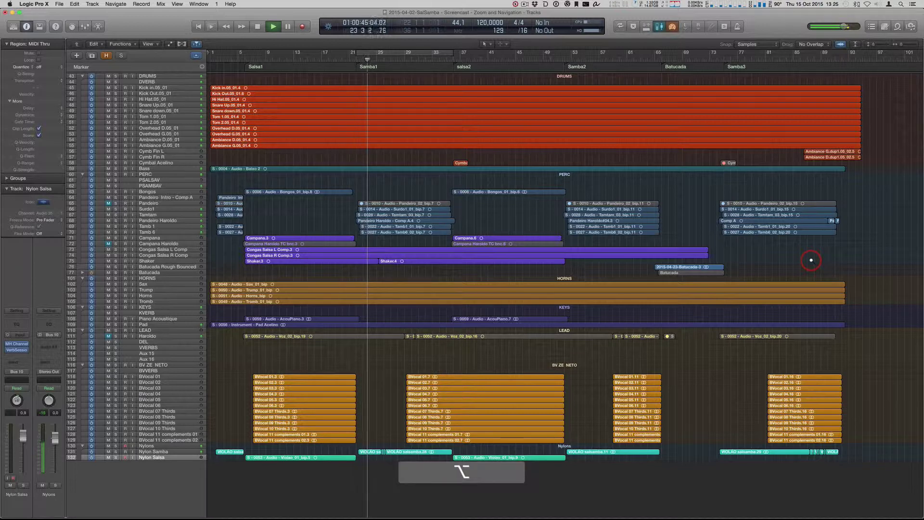
key("alt+period")
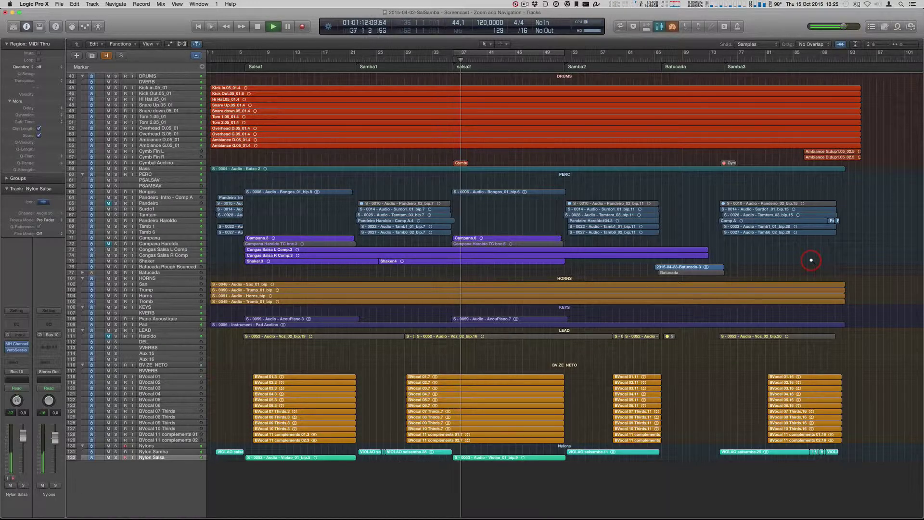
key("alt+period")
key("alt+period")
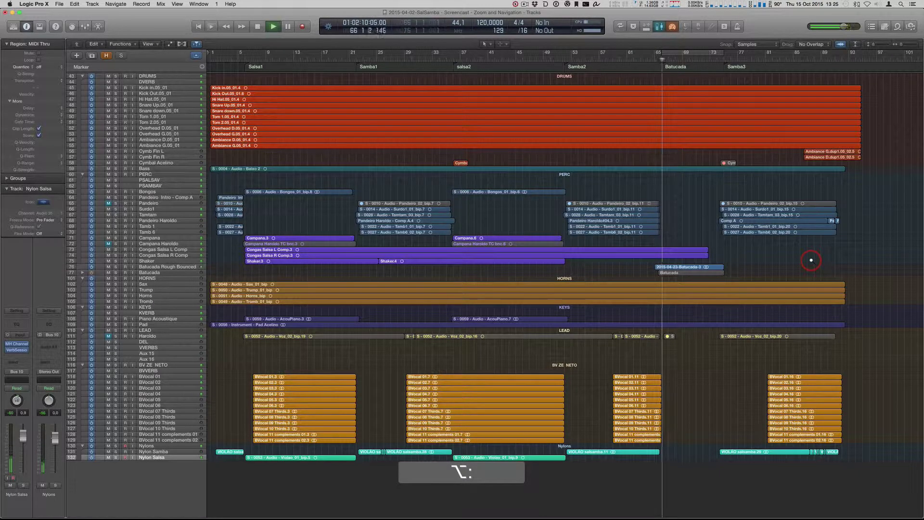
key("space")
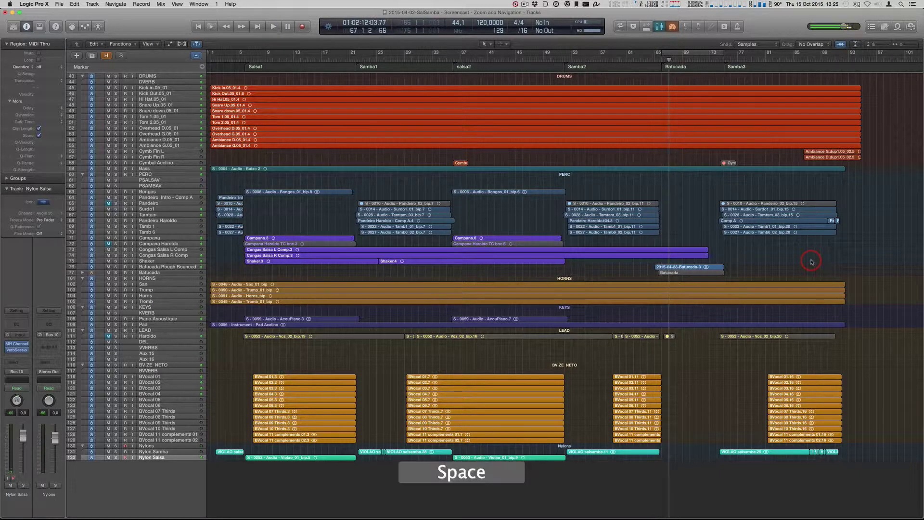
Show the marker list, go to marker number 3 and play briefly from it.
key("ctrl+alt+l")
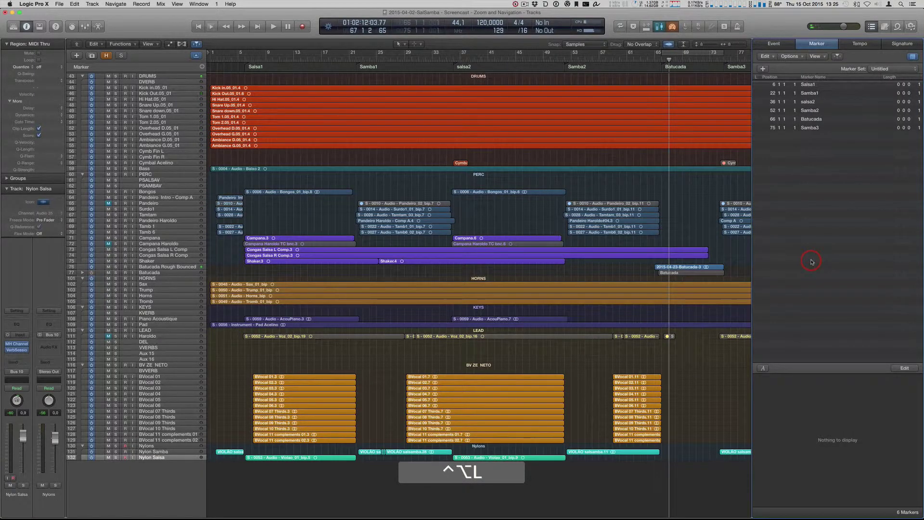
key("alt+comma")
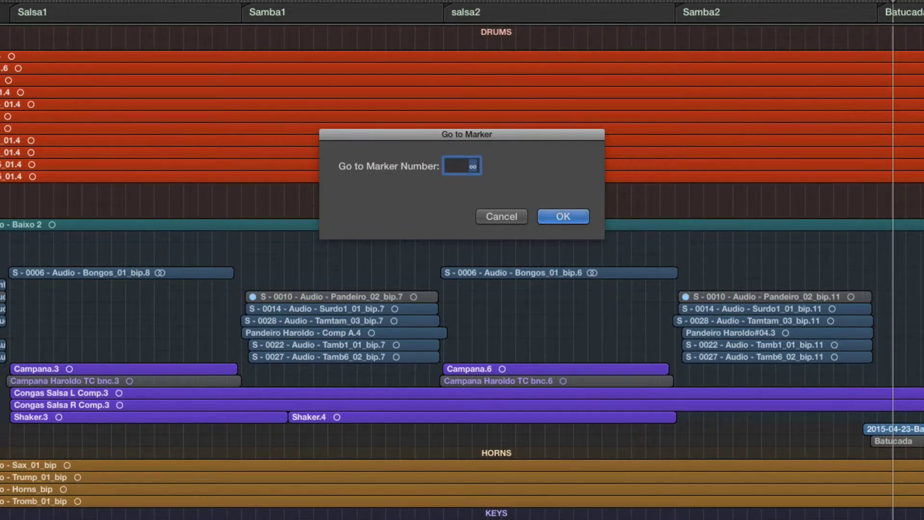
type("3")
key("Return")
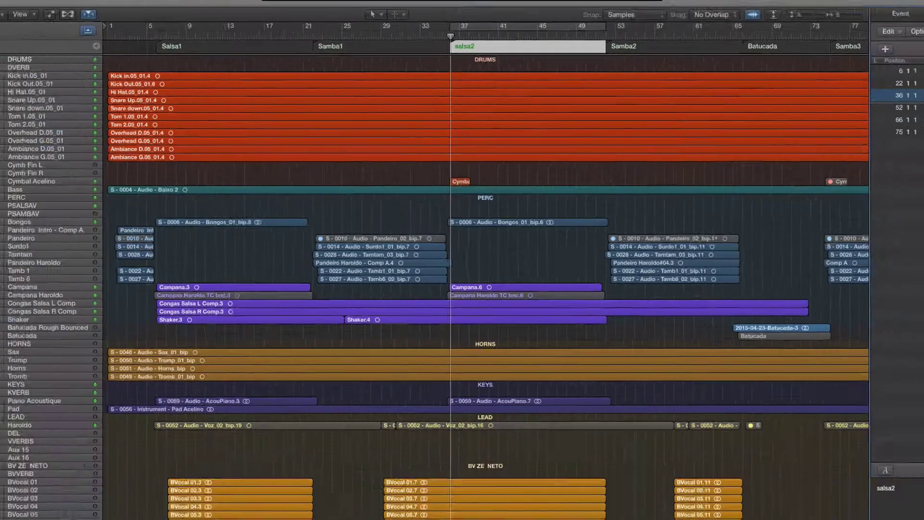
key("space")
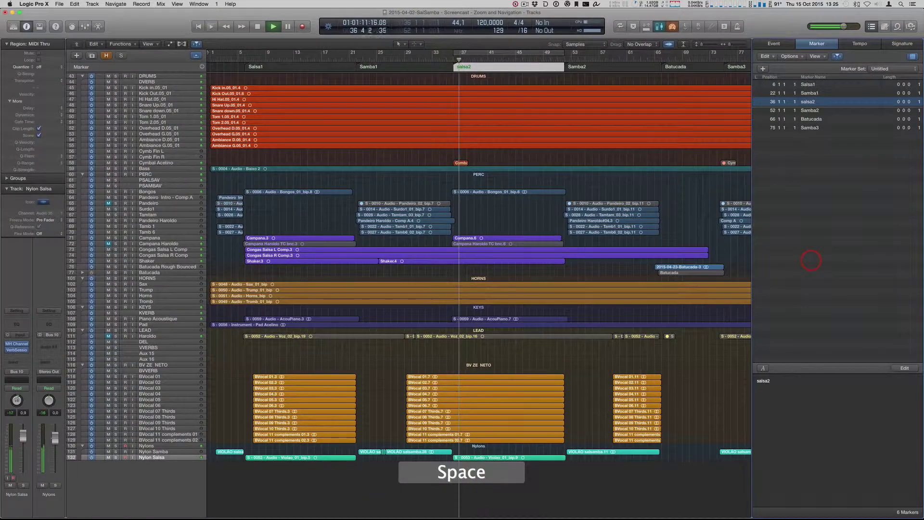
key("space")
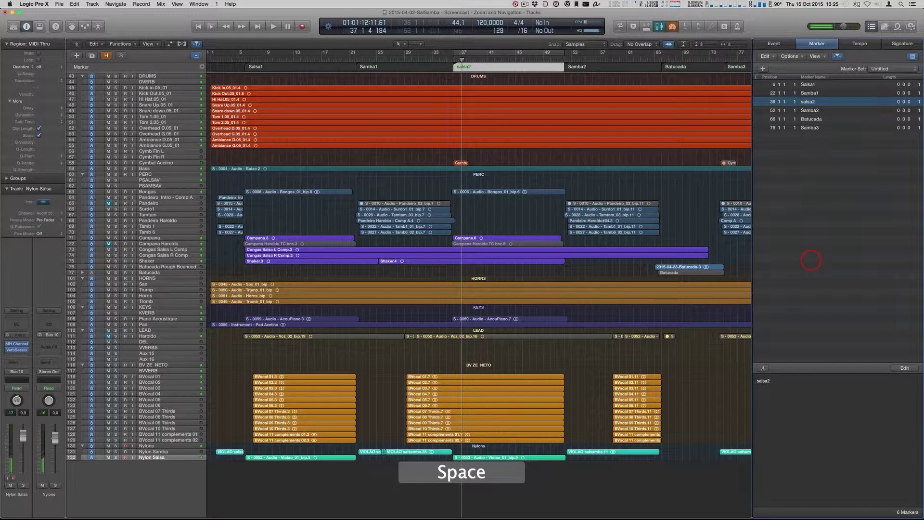
Go to marker number 4 and play the project briefly from there.
key("alt+slash")
type("4")
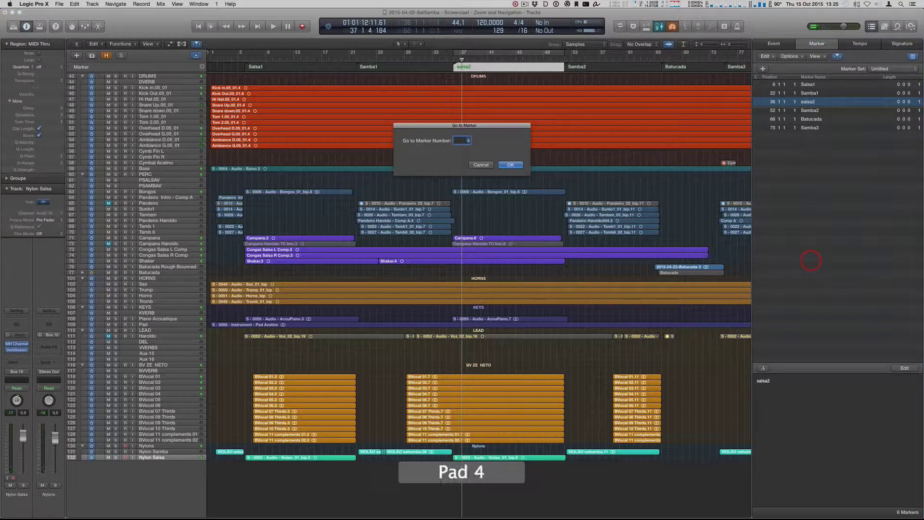
key("Return")
key("space")
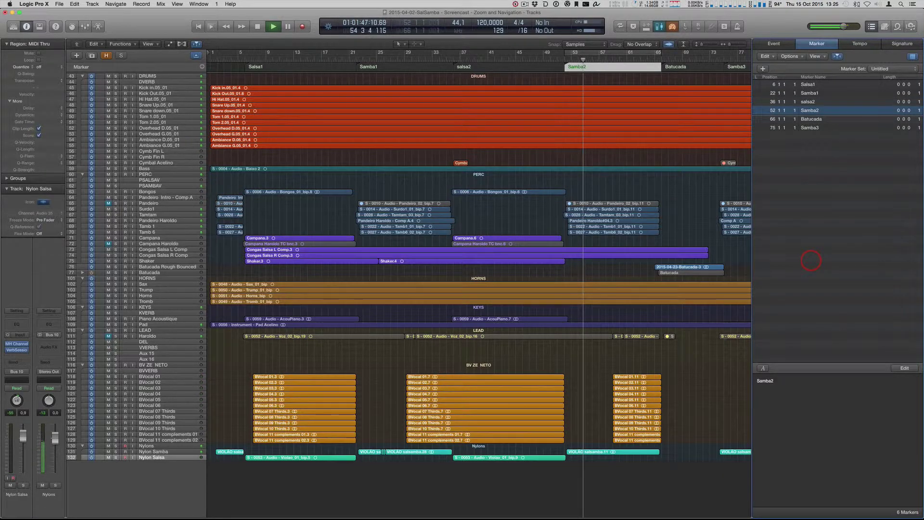
key("space")
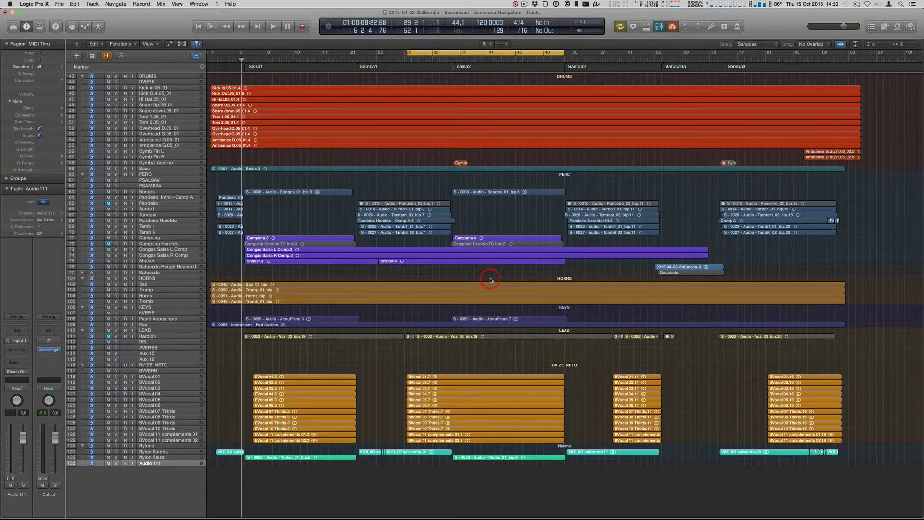
Review the General Editing preferences, including the Right Mouse Button and Pointer Tool click zone options, and close them.
scroll(491, 280, "right", 1)
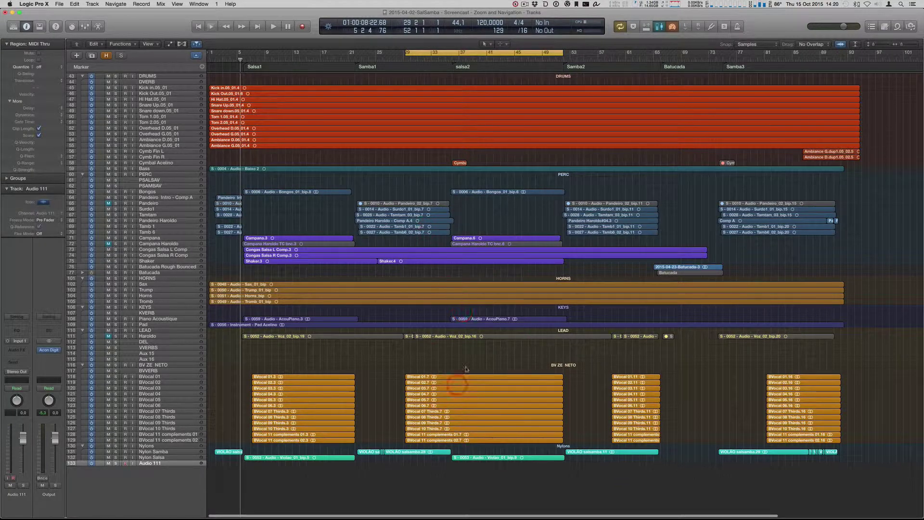
left_click(445, 357)
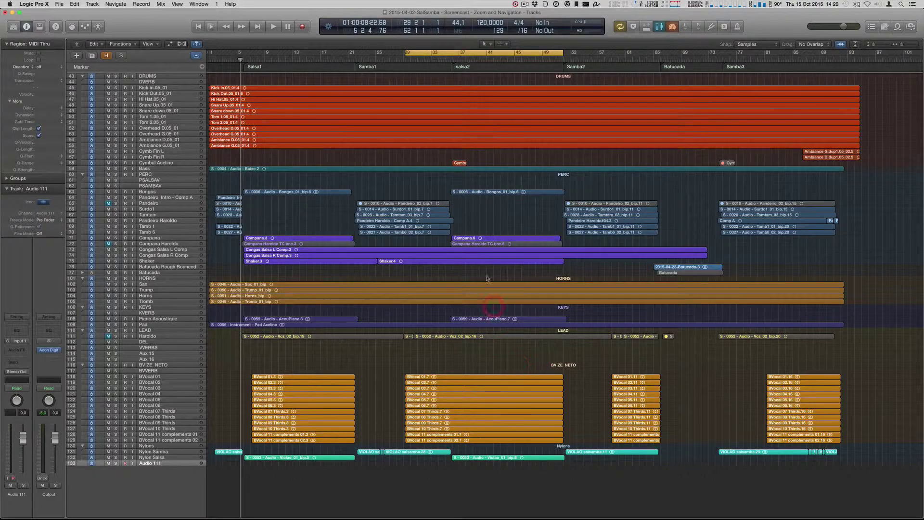
key("super+comma")
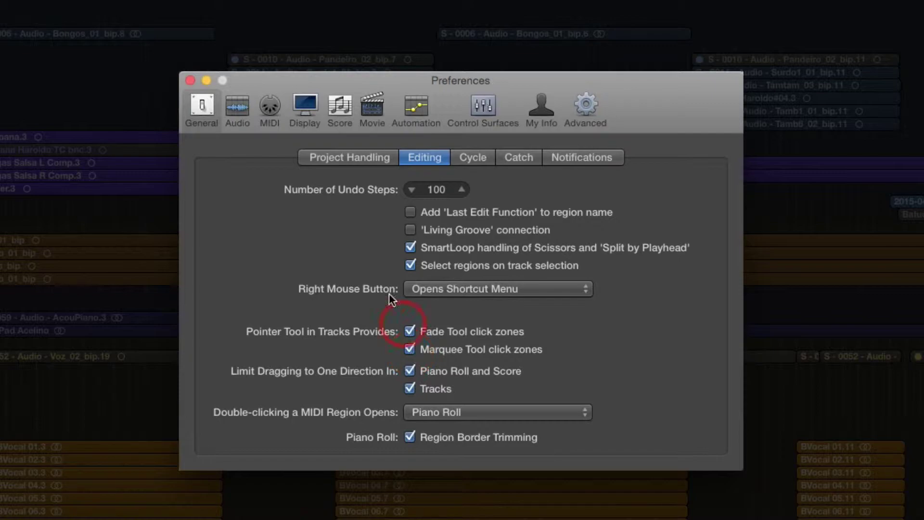
left_click(190, 80)
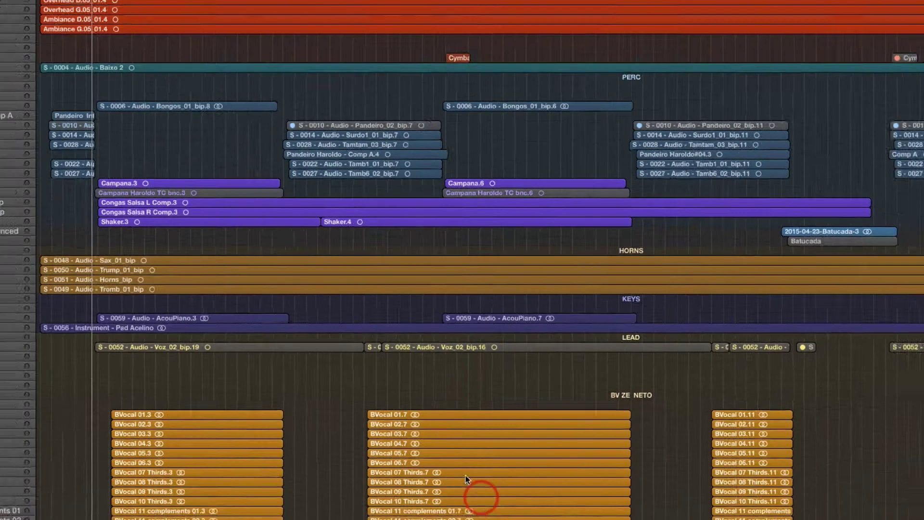
Zoom in on the percussion regions at the start of Samba1 with the Zoom tool and return to the overview.
key("ctrl+alt")
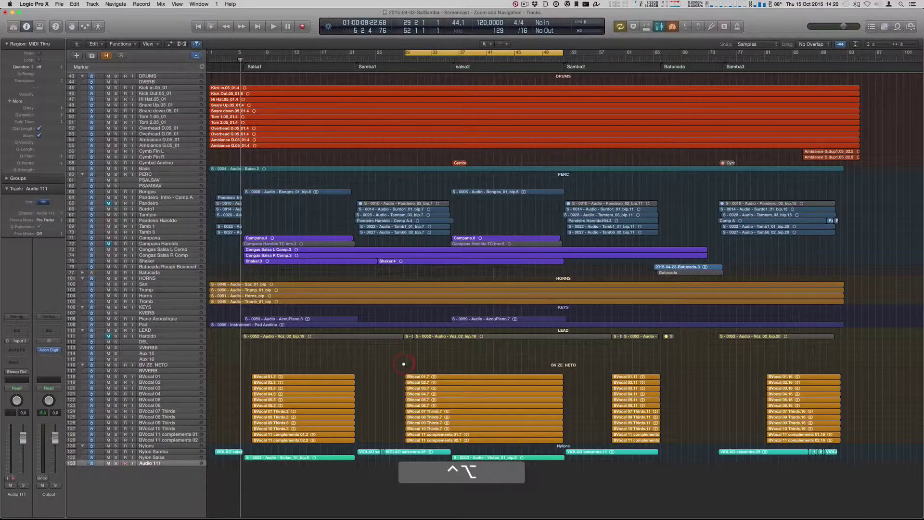
left_click(357, 210, "ctrl+alt")
left_click_drag(353, 206, 423, 229)
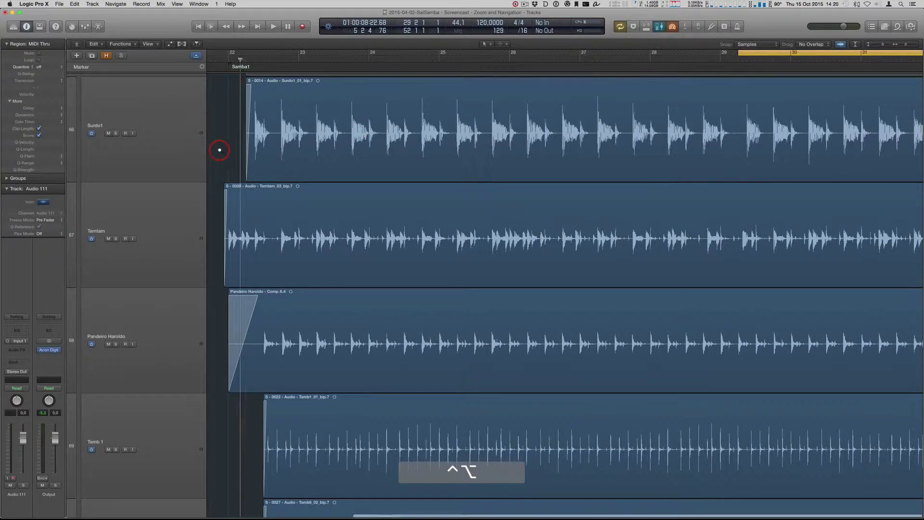
left_click(221, 149, "ctrl+alt")
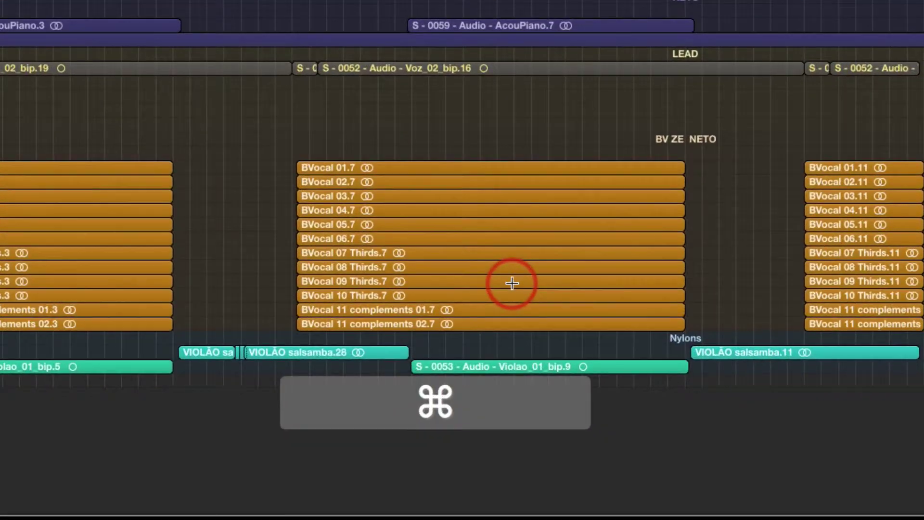
Enable Play From Marquee Selection for the Play button.
left_click_drag(511, 284, 625, 298)
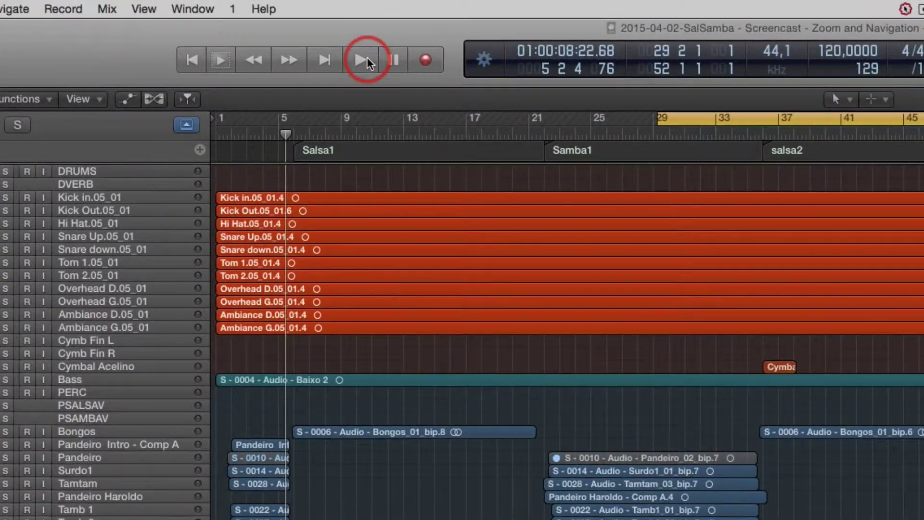
right_click(367, 58)
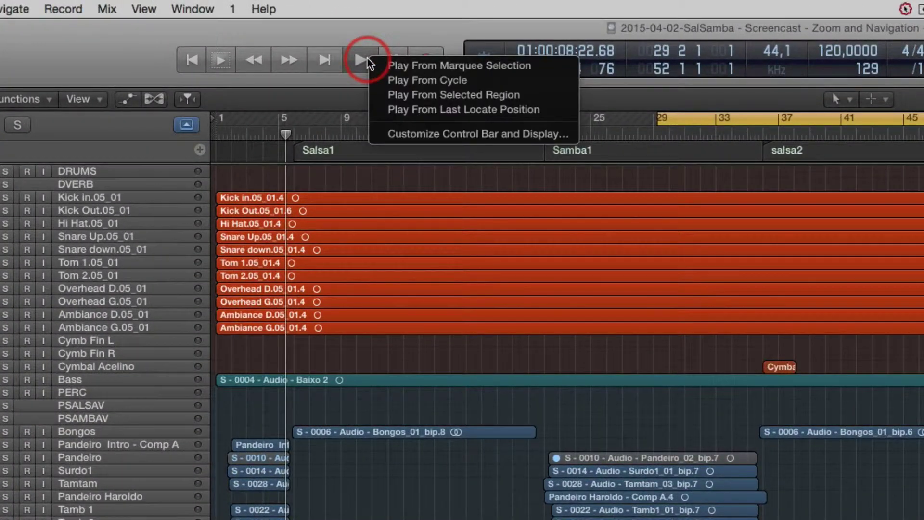
left_click(447, 67)
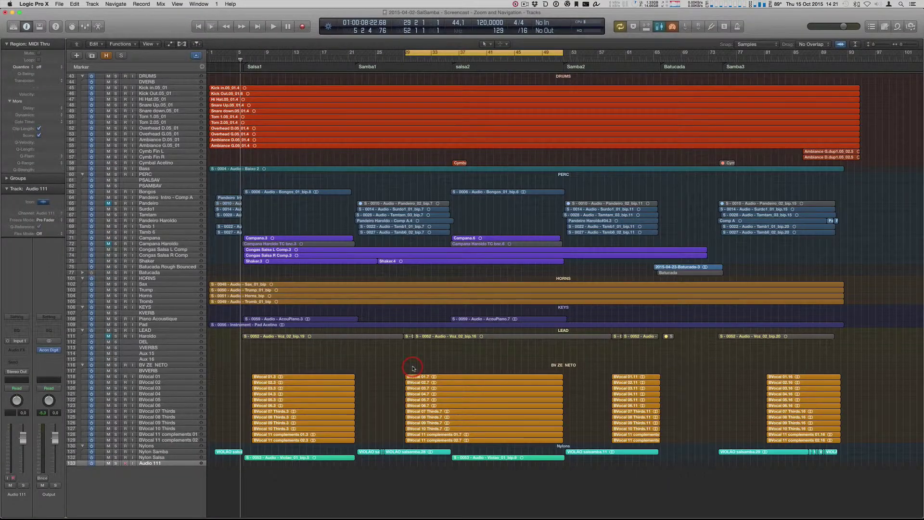
Set a marquee start point at about bar 25 on the BVocal 01 track and play from it with Cycle off.
key("super+Down")
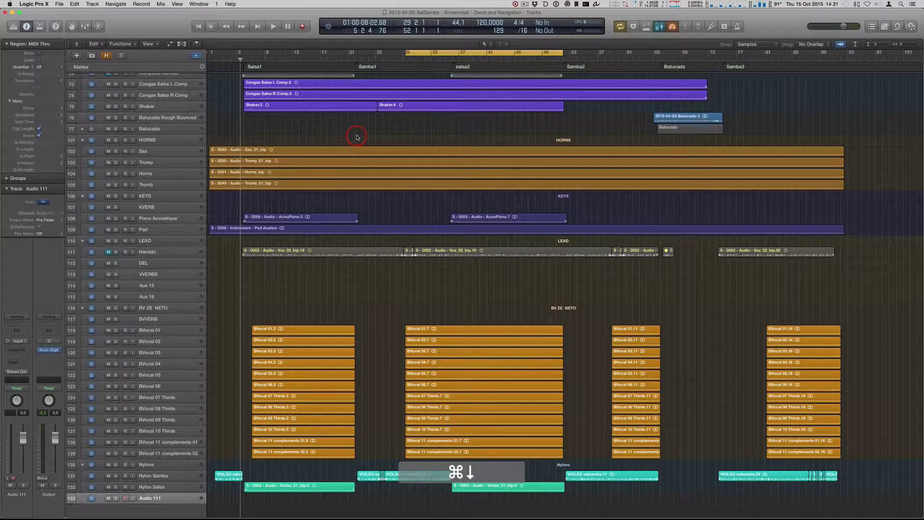
key("super+Down")
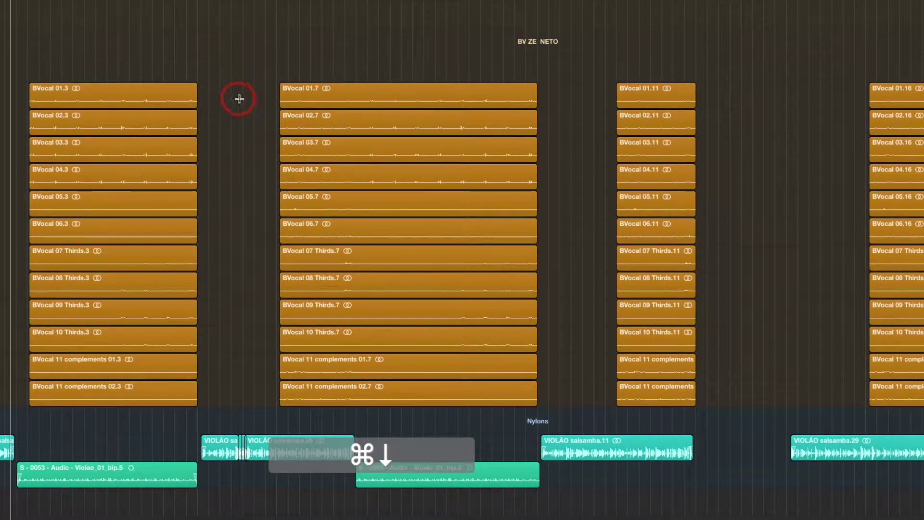
left_click(349, 220)
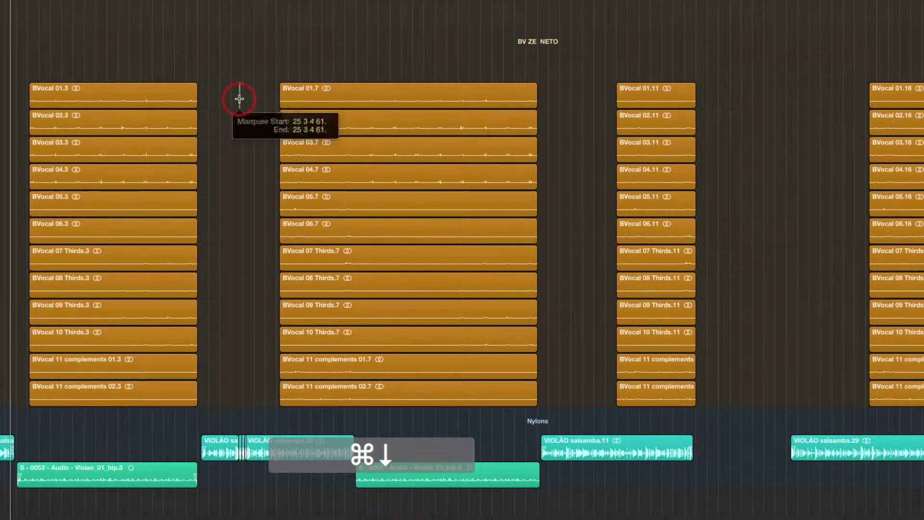
key("space")
key("c")
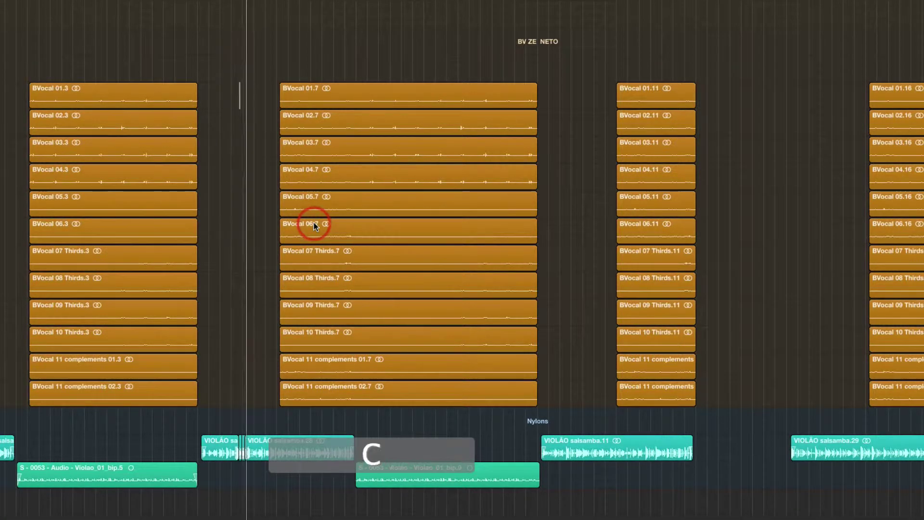
key("space")
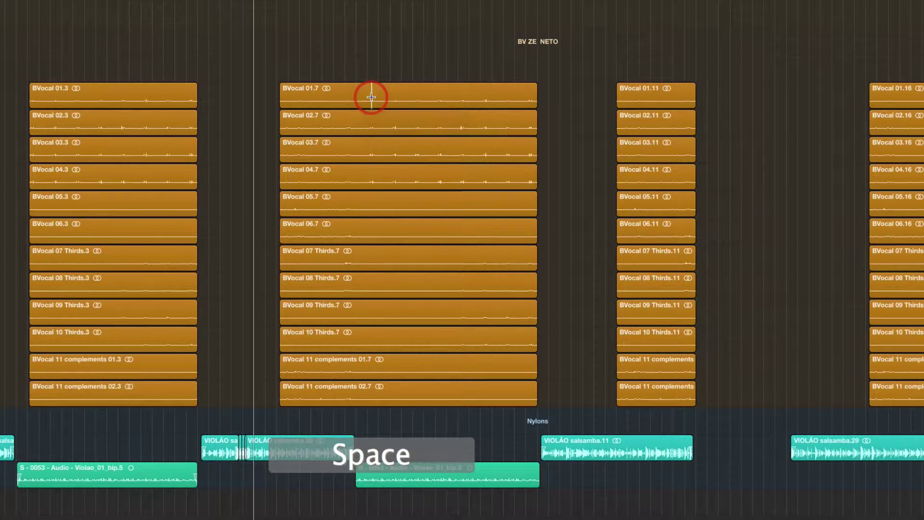
Set marquee start points inside the BVocal 01.7 and BVocal 06.3 regions in turn, playing from each.
left_click(371, 97)
key("space")
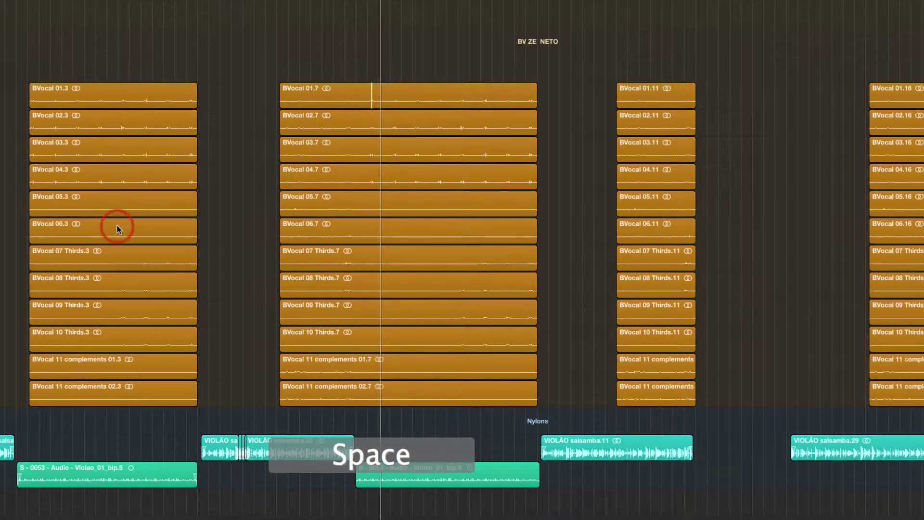
left_click(98, 243)
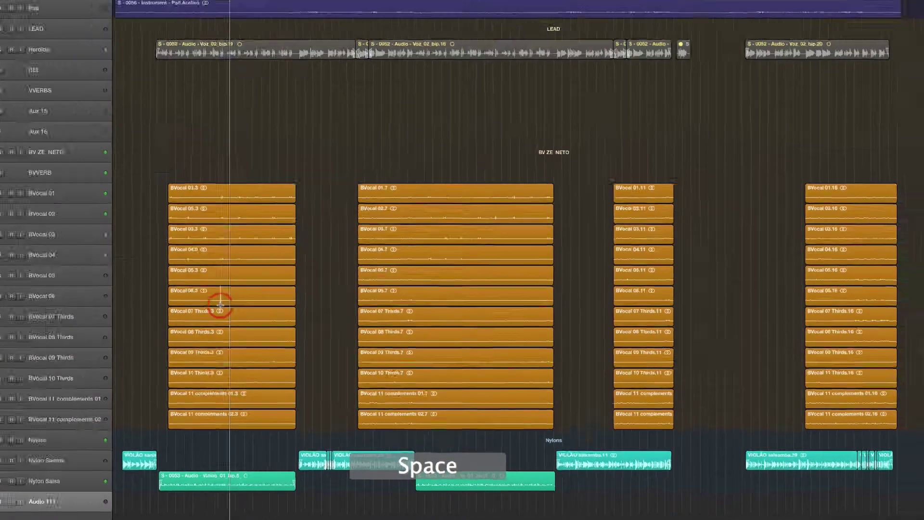
key("space")
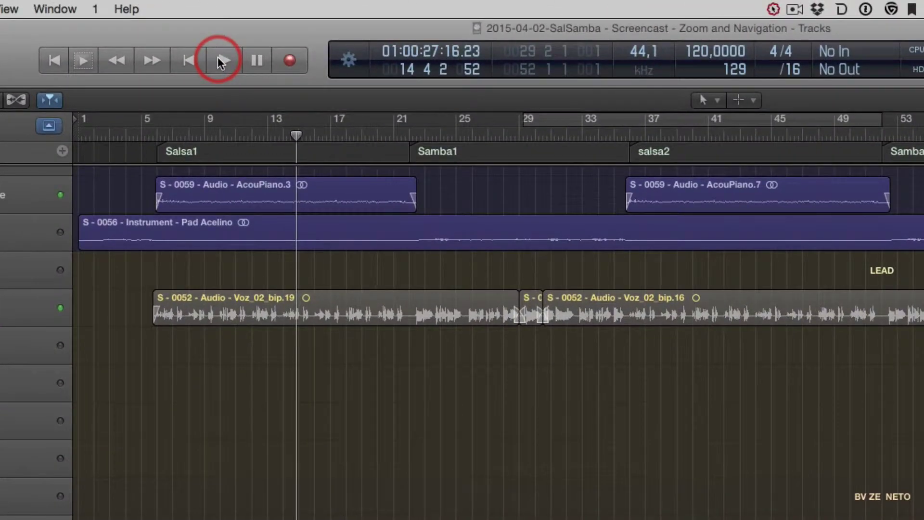
Enable Play From Selected Region for the Play button and start playback from the BVocal 01.11 region.
right_click(218, 59)
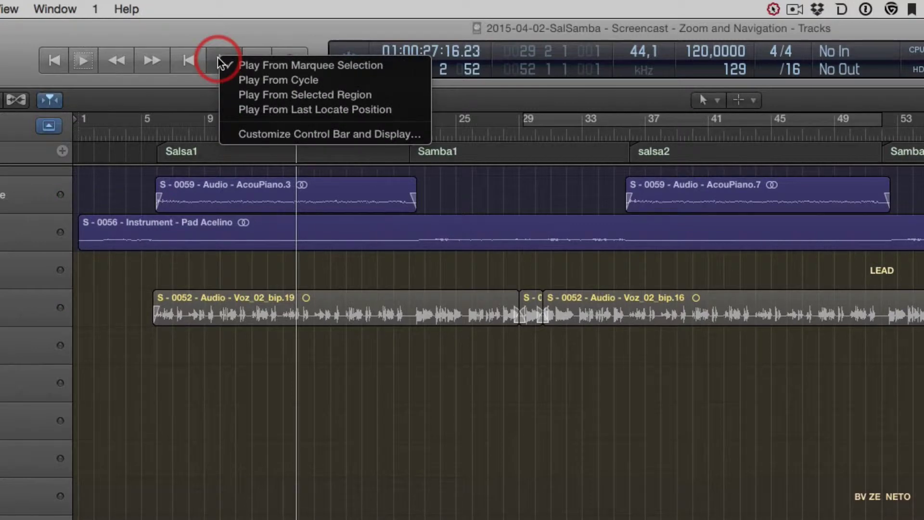
left_click(336, 95)
key("space")
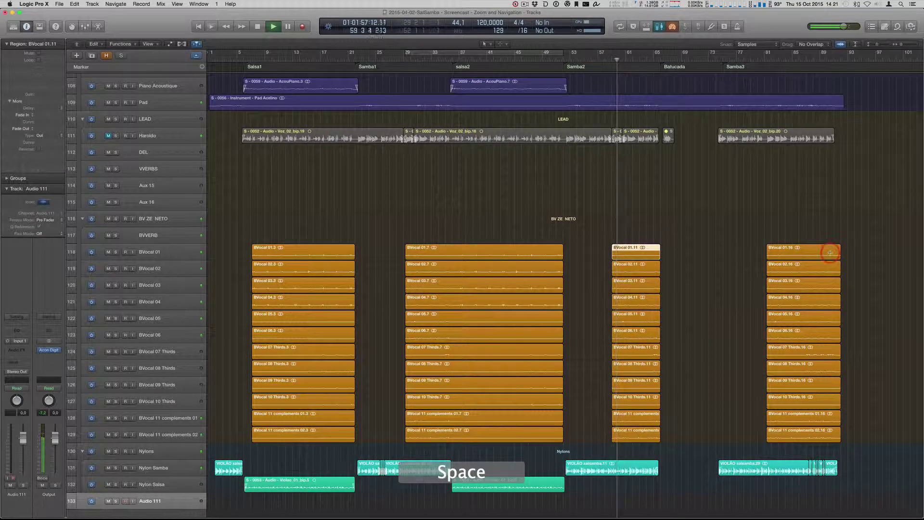
Select the BVocal 01.16 region and play from it, and do the same with the BVocal 01.3 region.
left_click(812, 254)
key("space")
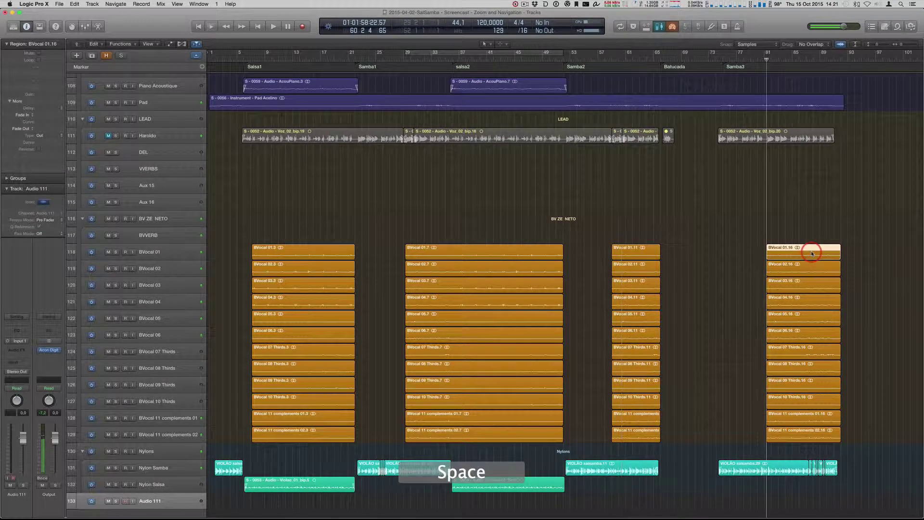
key("space")
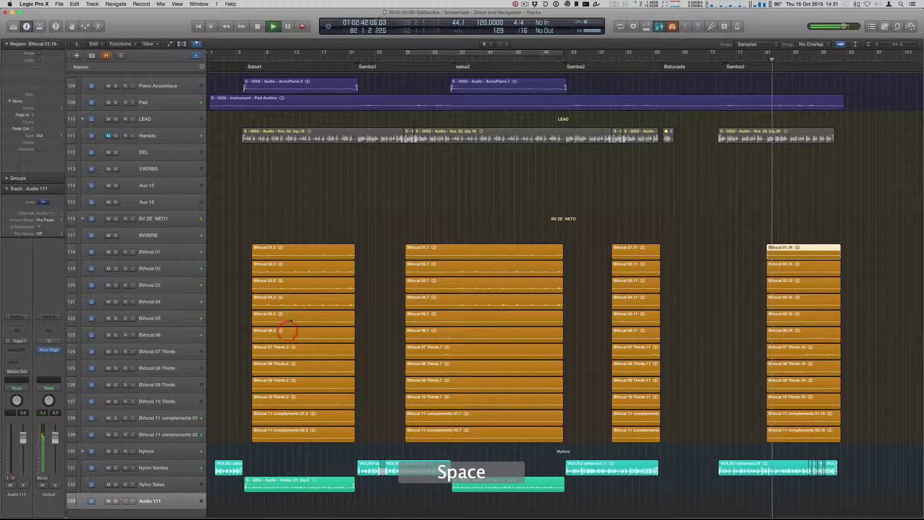
key("space")
left_click(285, 249)
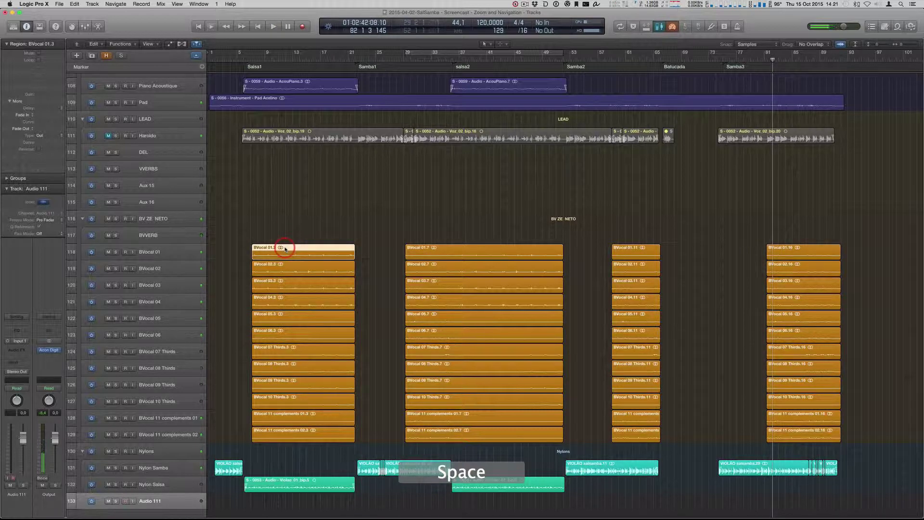
key("space")
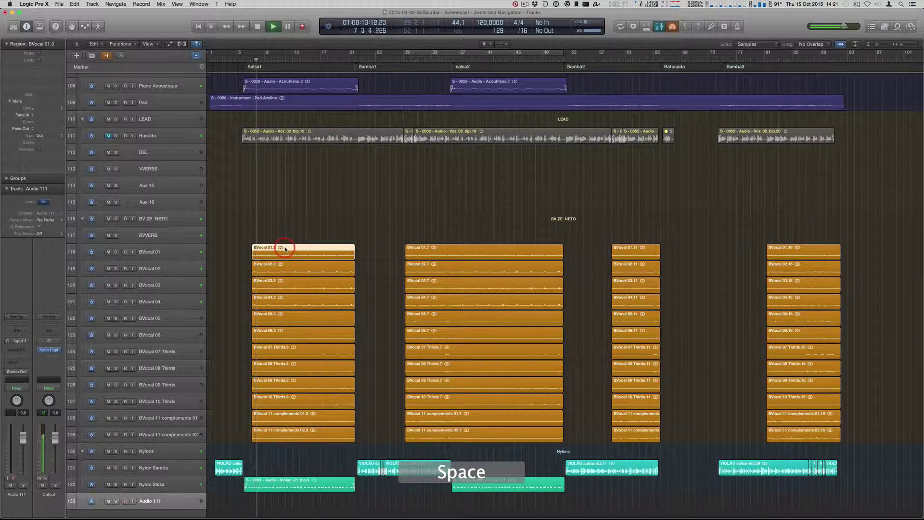
key("space")
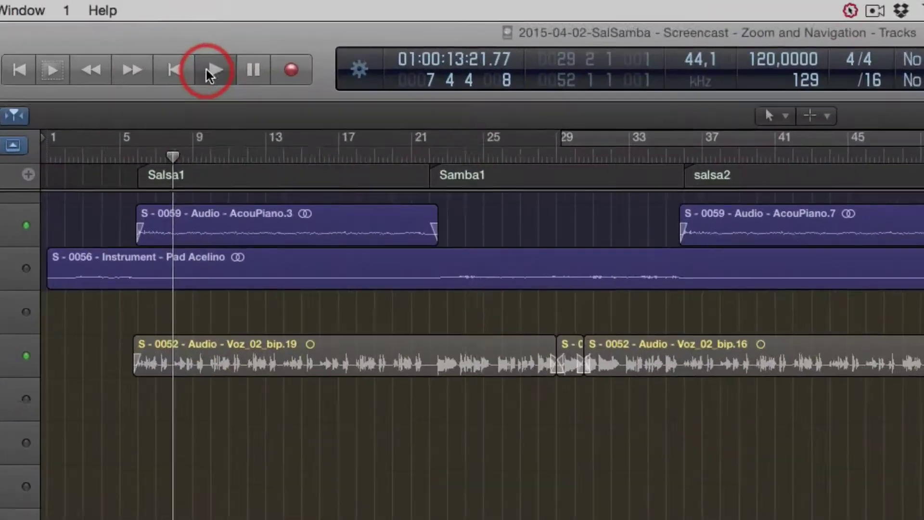
Enable Play From Last Locate Position for the Play button.
right_click(272, 27)
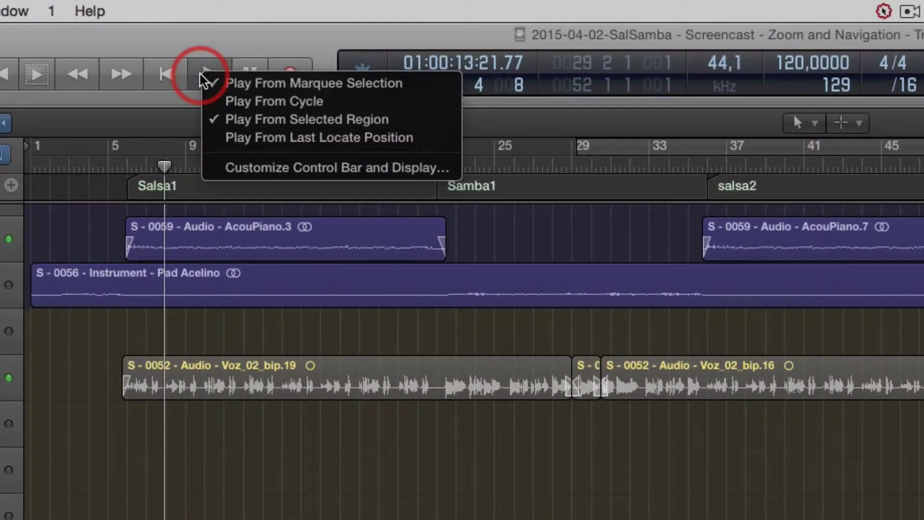
left_click(318, 140)
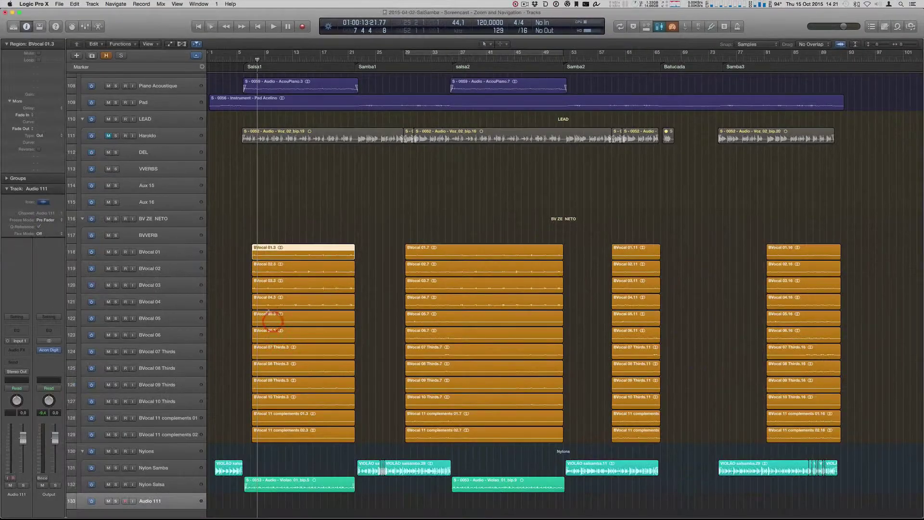
Deselect the BVocal 01.3 region and play the project twice from the last locate position.
left_click(227, 249)
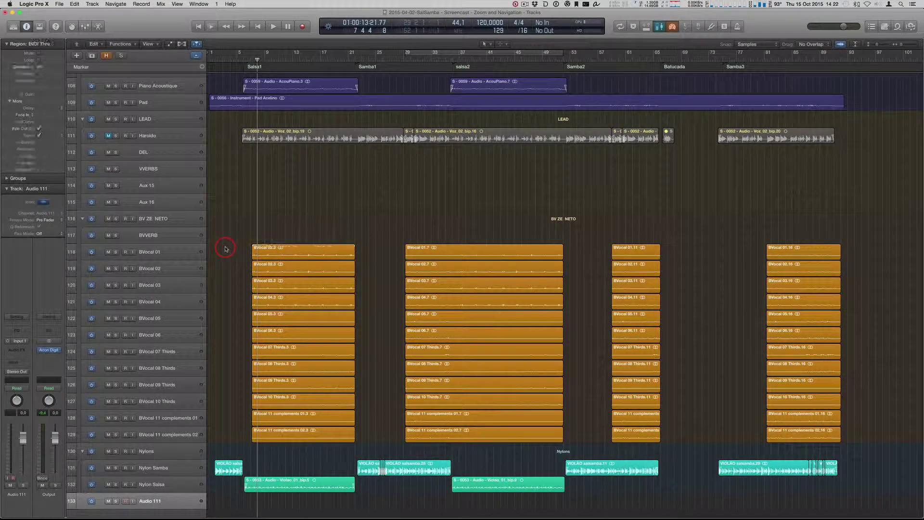
key("space")
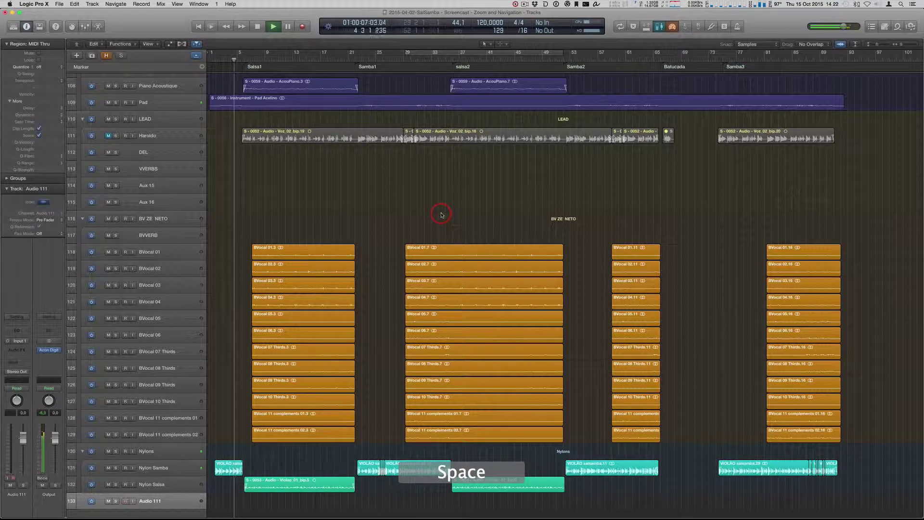
key("space")
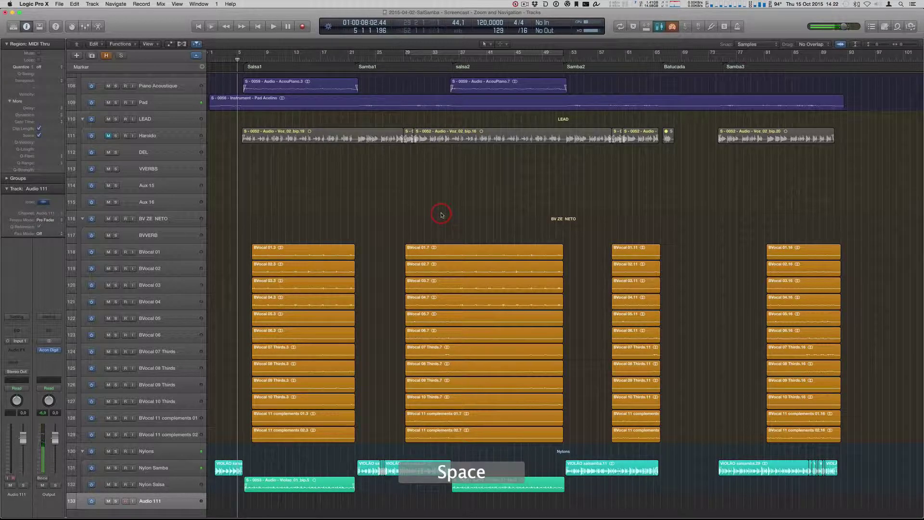
key("space")
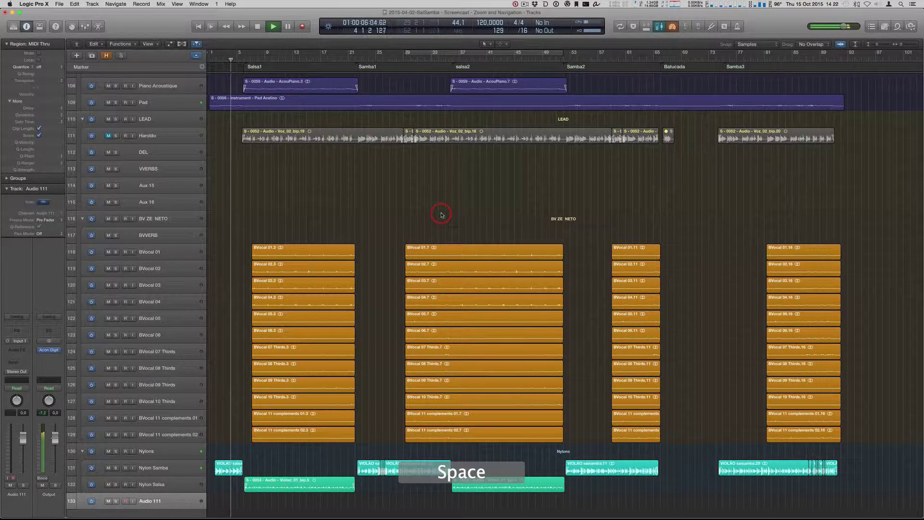
key("space")
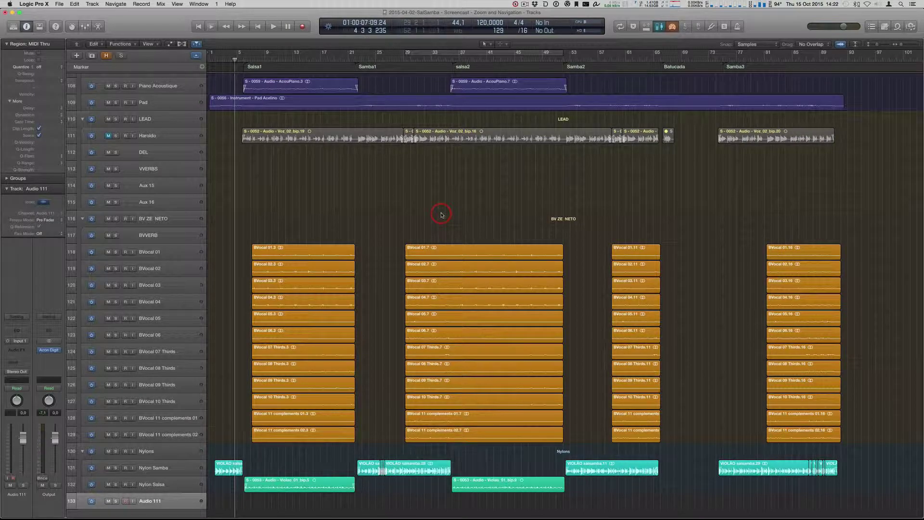
Enable Play From Cycle for the Play button, turn on the cycle area and start playback from it.
left_click(225, 28)
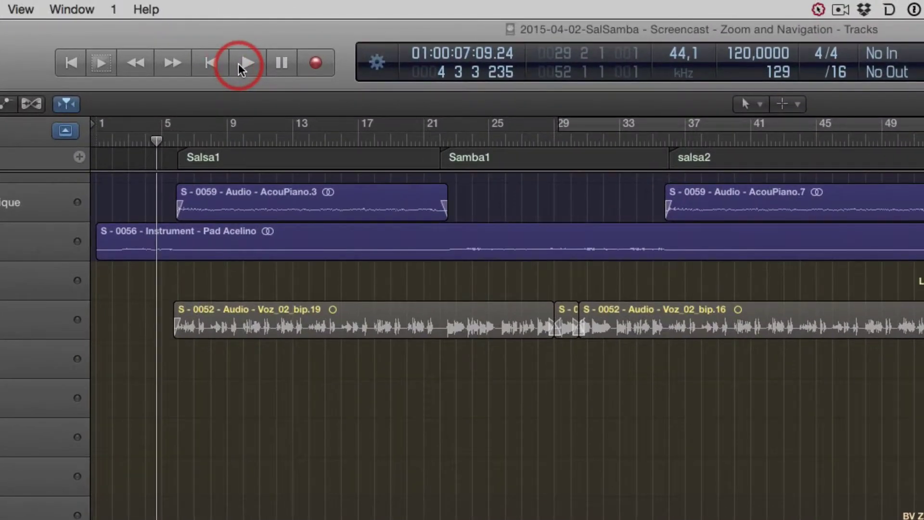
right_click(270, 27)
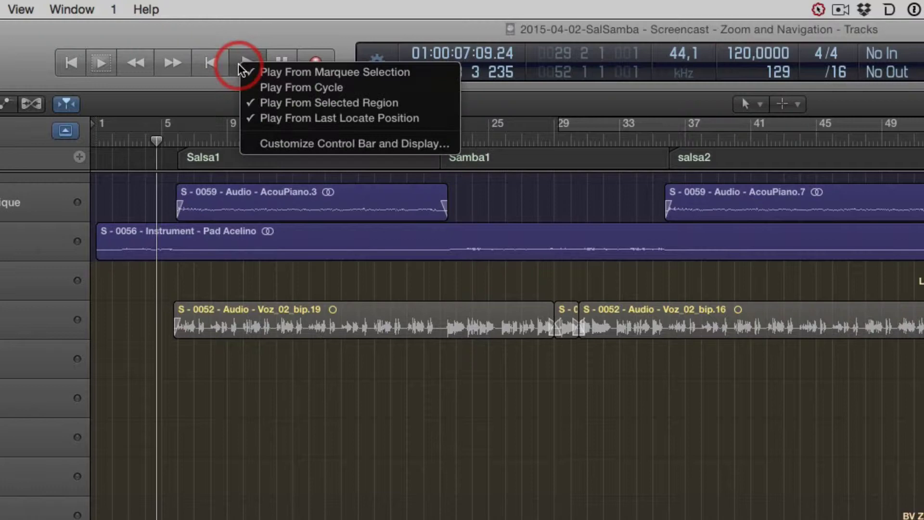
left_click(265, 90)
left_click(771, 118)
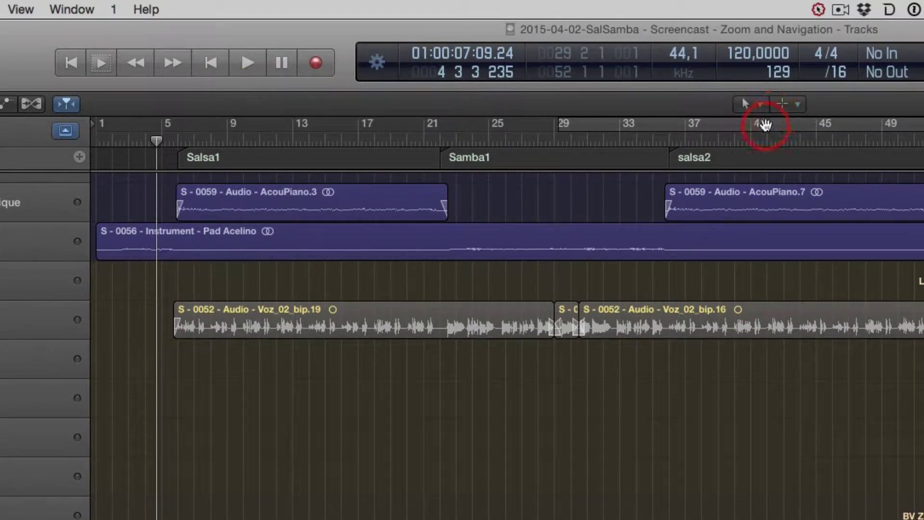
key("space")
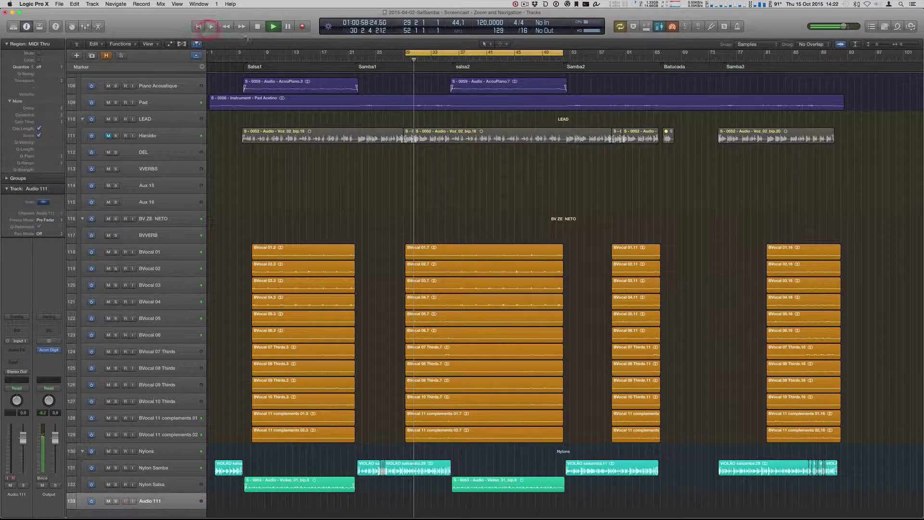
Redraw the cycle area from about bar 15 to bar 22, restart playback from it and stop.
left_click_drag(311, 52, 356, 52)
key("space")
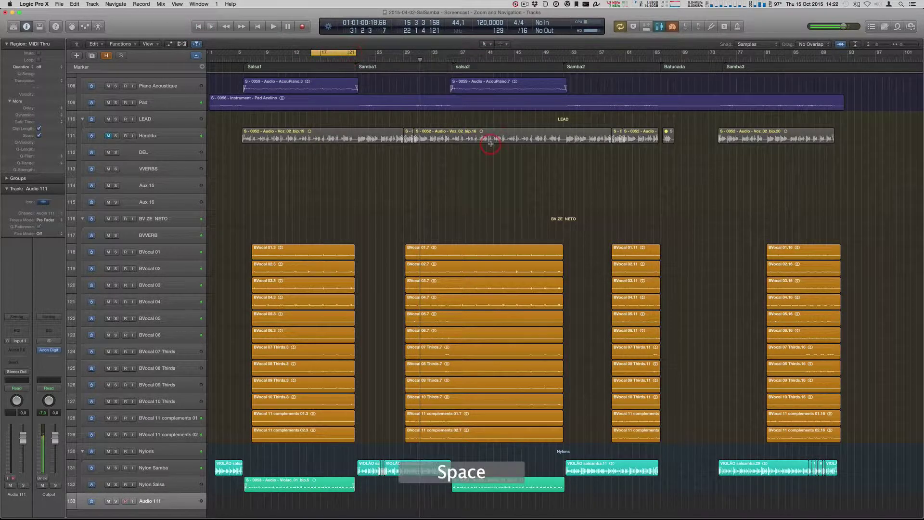
key("space")
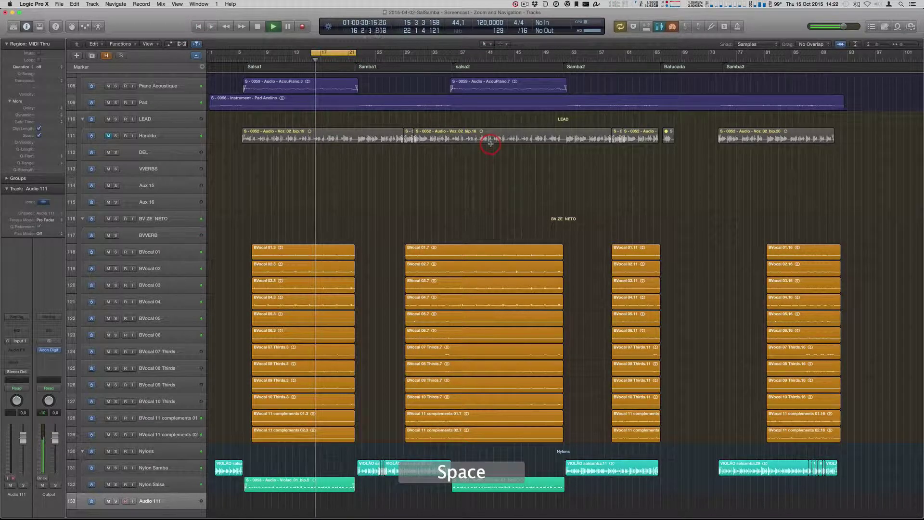
key("space")
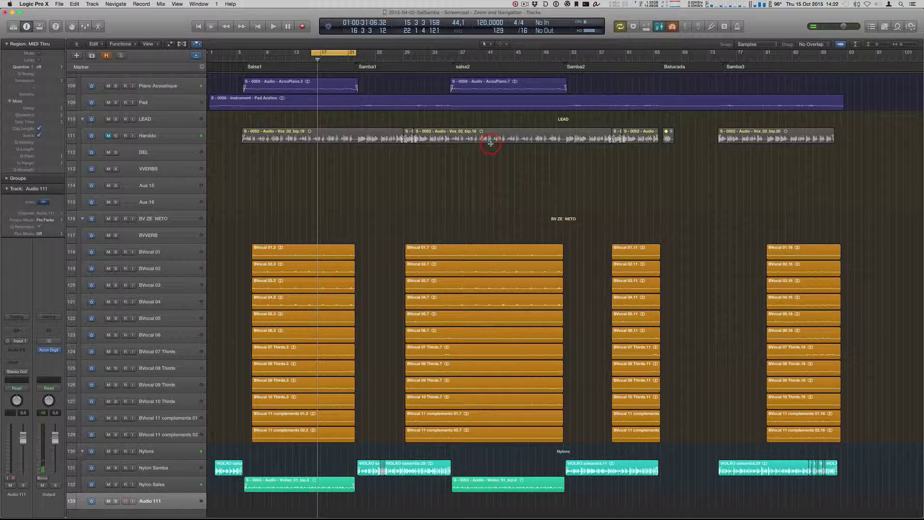
Enable Auto Set Locators and check its options again.
left_click(116, 4)
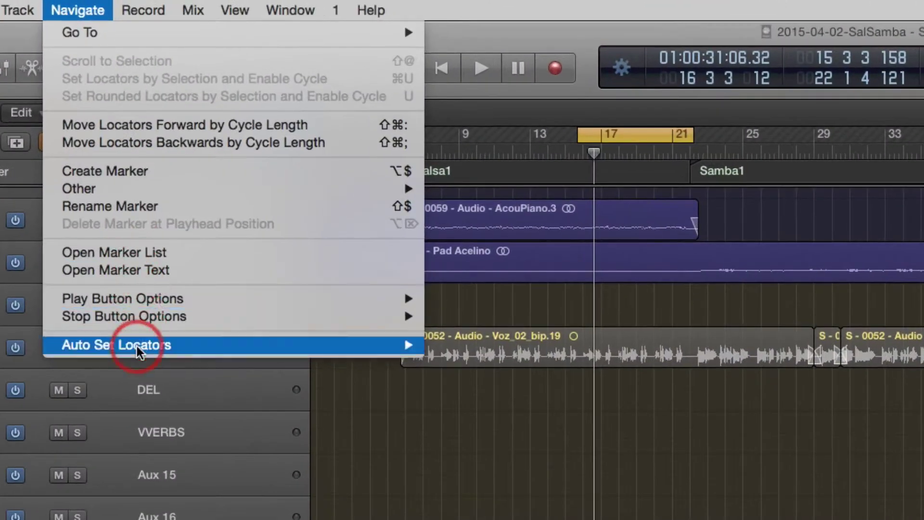
mouse_move(138, 135)
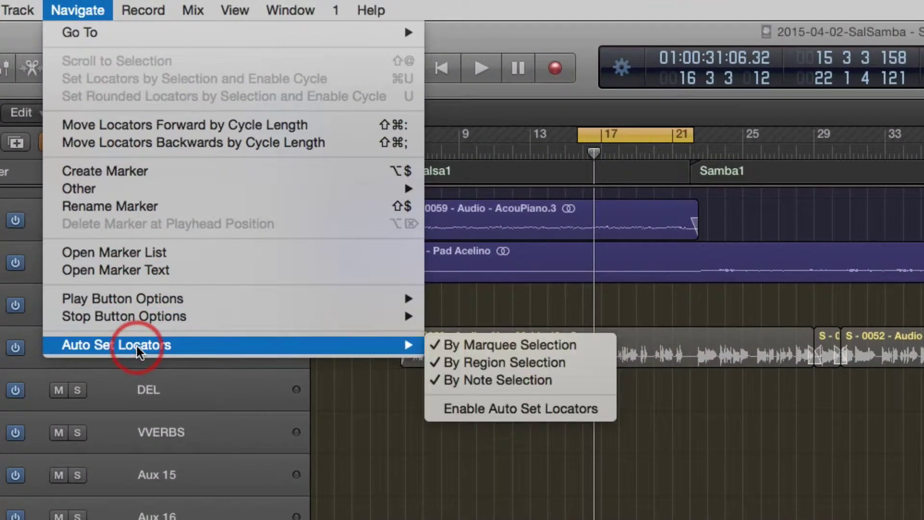
left_click(605, 409)
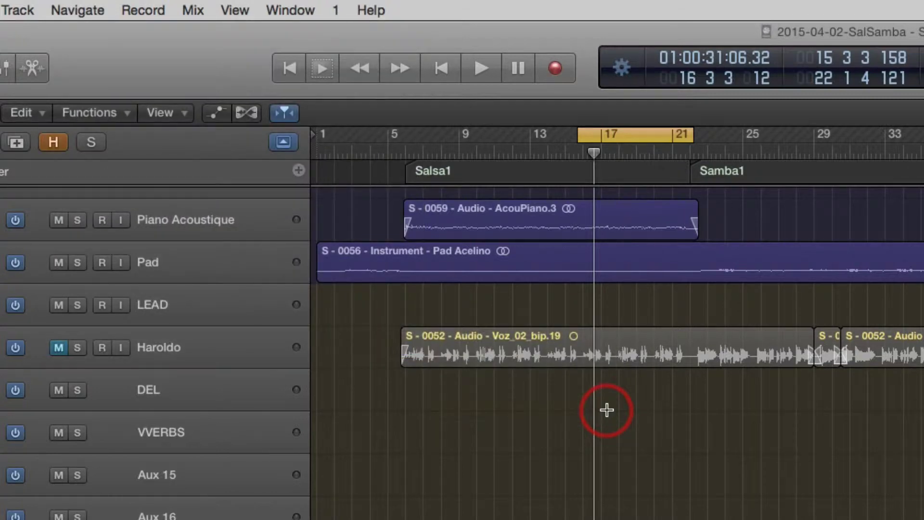
left_click(67, 6)
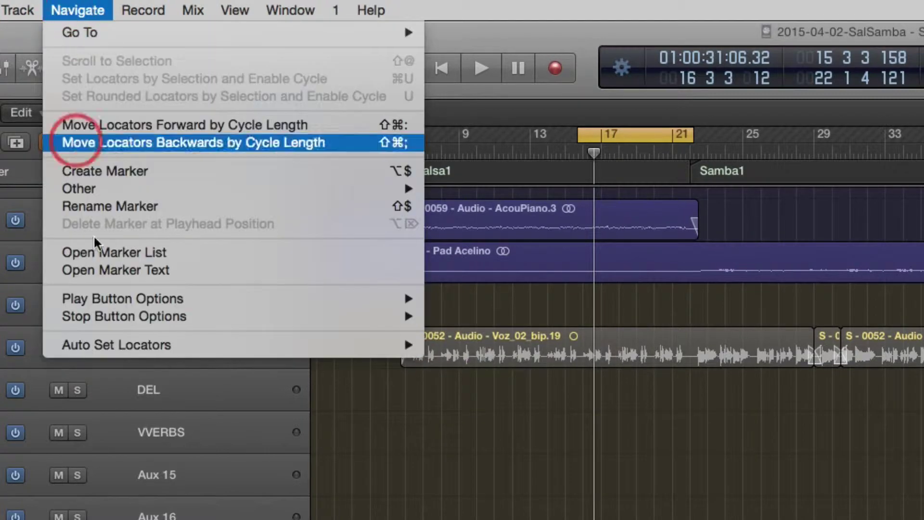
mouse_move(114, 345)
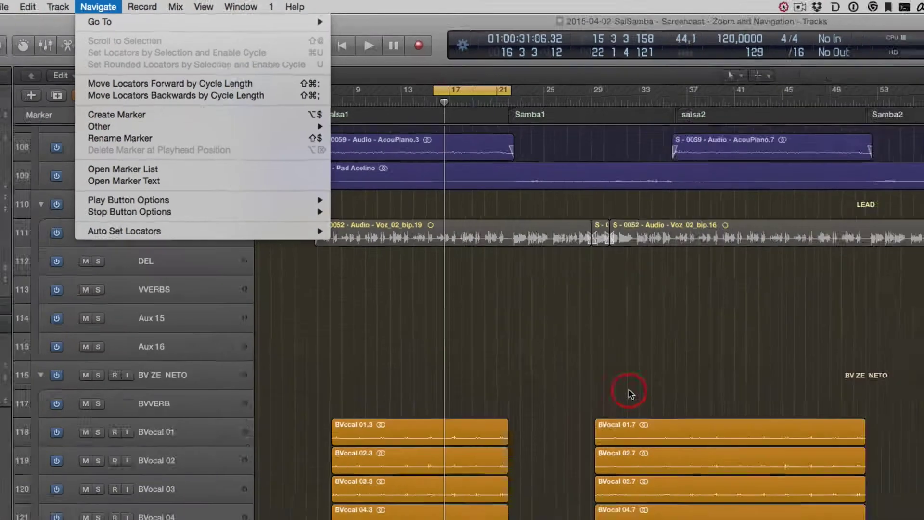
left_click(428, 229)
Set the locators from individual regions by selecting BVocal 01.7, 02.3, 05.7 and 04.11 in turn, then BVocal 01.16.
left_click(451, 248)
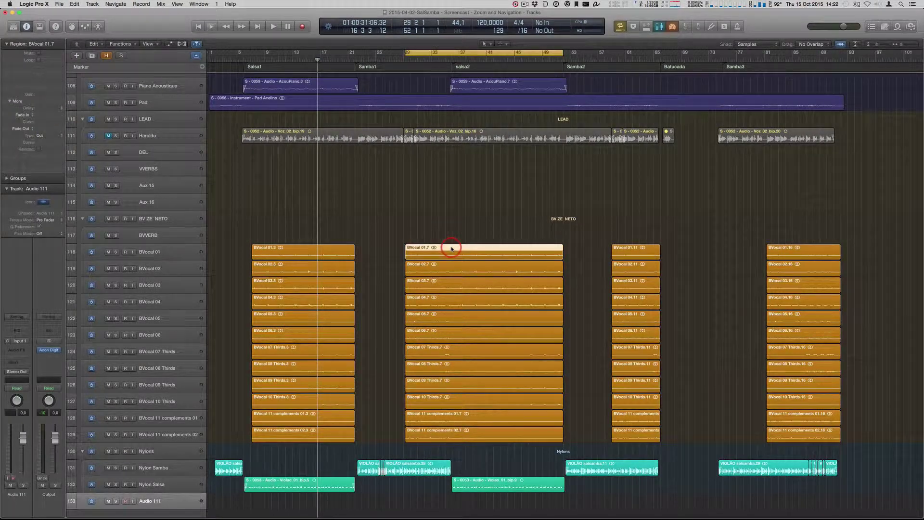
left_click(313, 265)
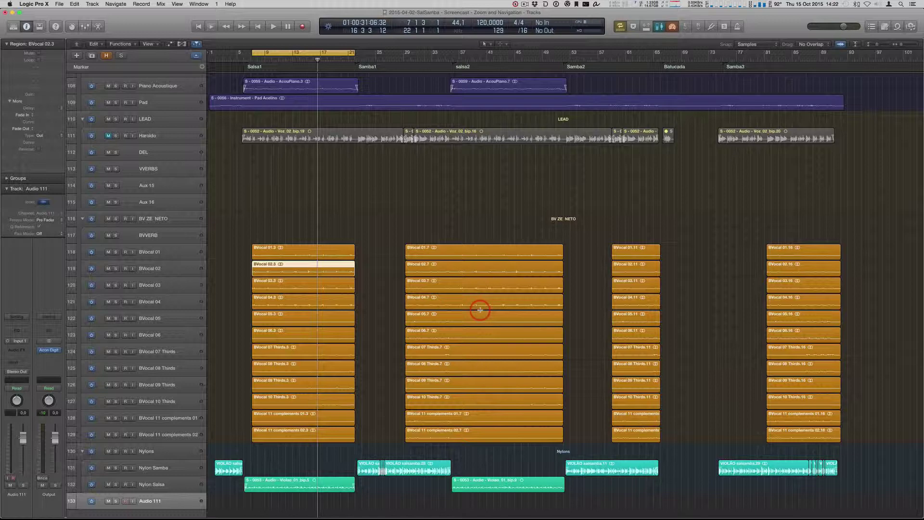
left_click(514, 312)
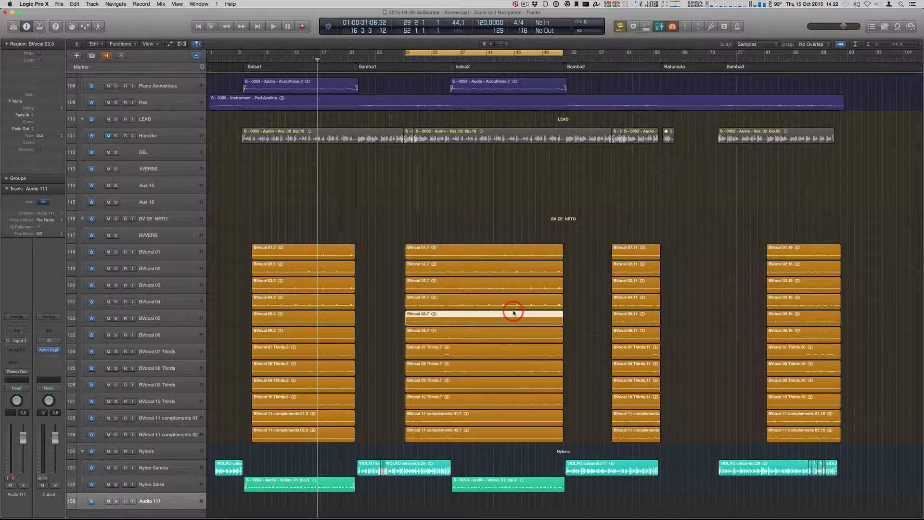
left_click(644, 301)
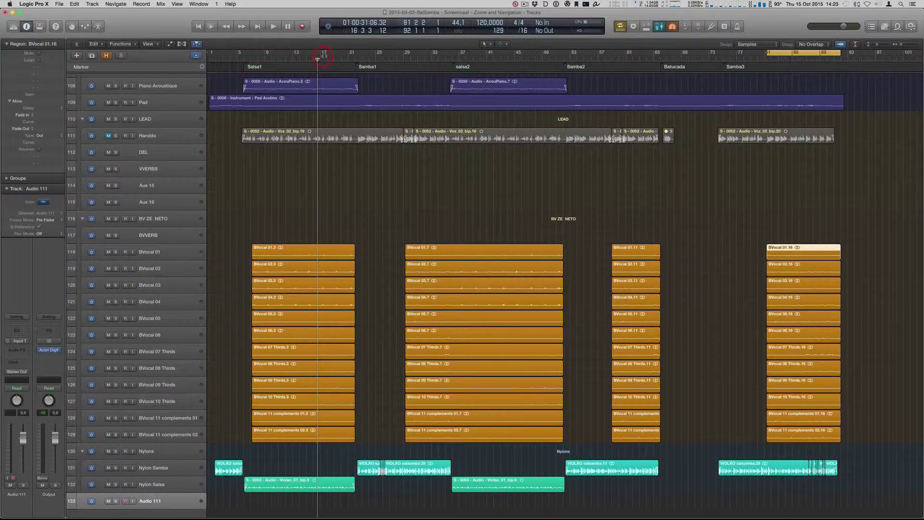
Locate to about bar 5 and to bar 31 in turn, starting playback from the cycle area each time.
left_click(243, 61)
key("space")
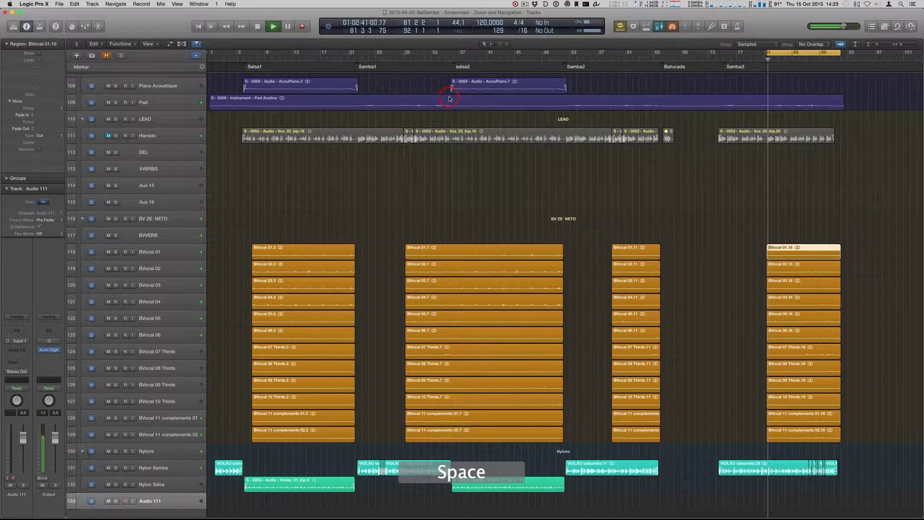
left_click(417, 58)
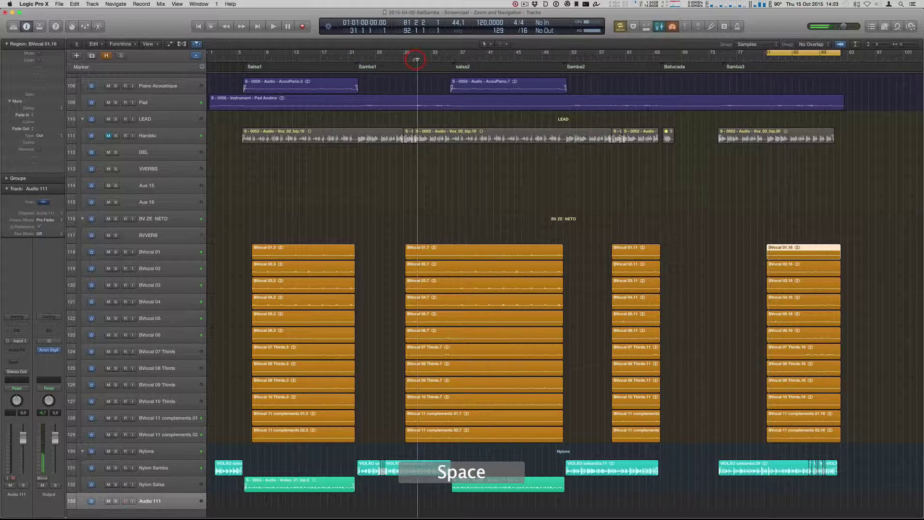
key("space")
key("space")
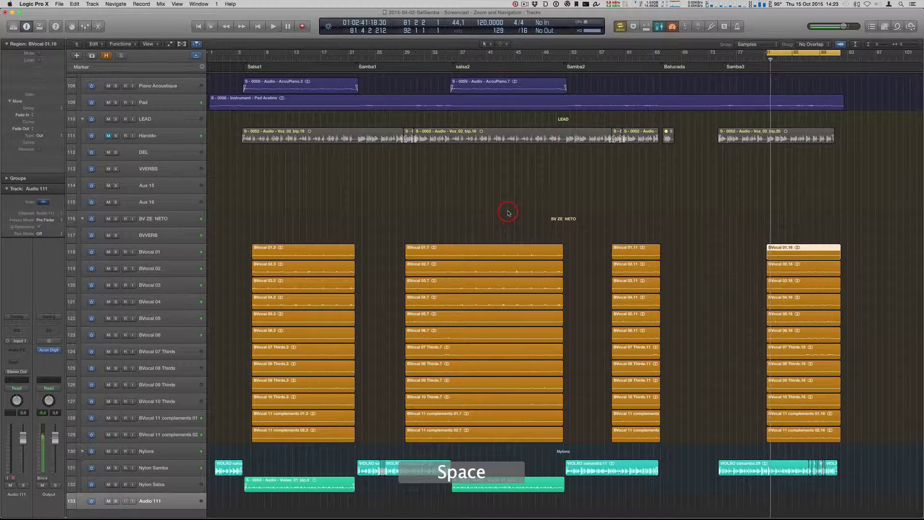
Set a marquee start point inside the BVocal 02.7 region, play from it and stop.
left_click(459, 268)
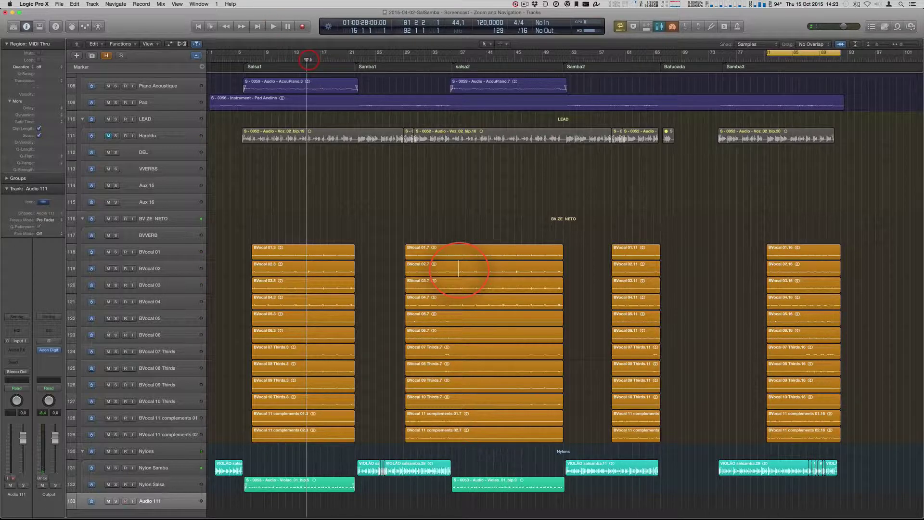
key("space")
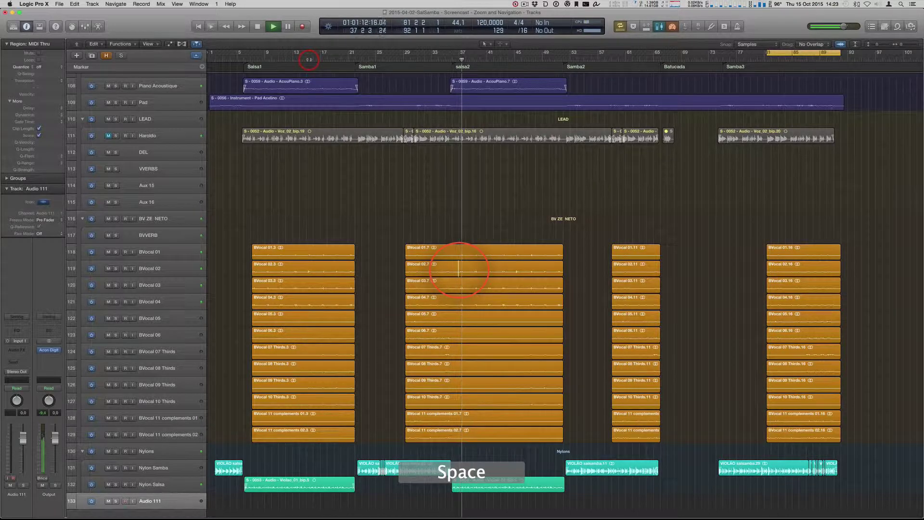
key("space")
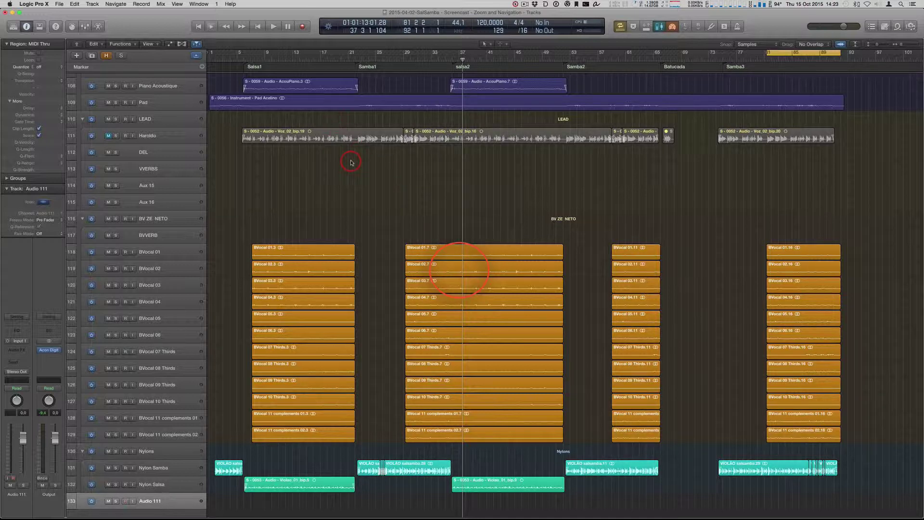
Turn off the cycle area to play from about bar 35 and about bar 46, and turn it back on.
key("c")
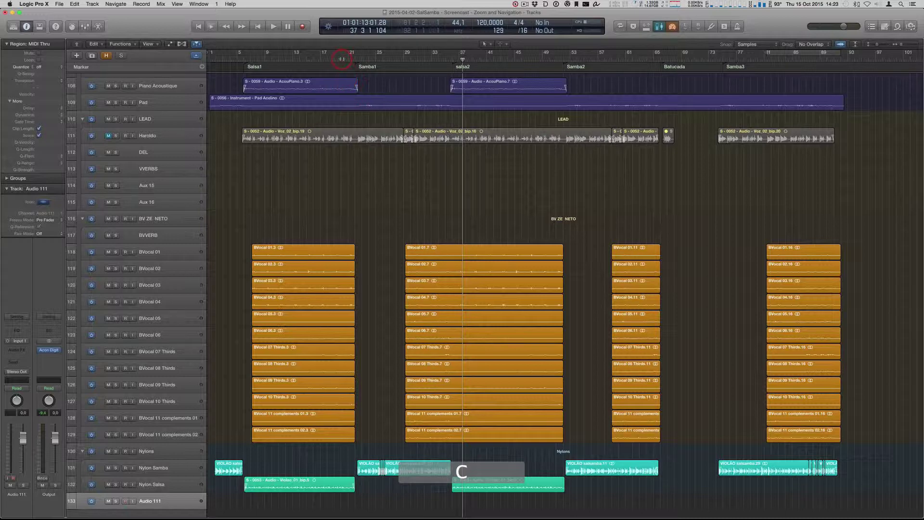
left_click(445, 60)
key("space")
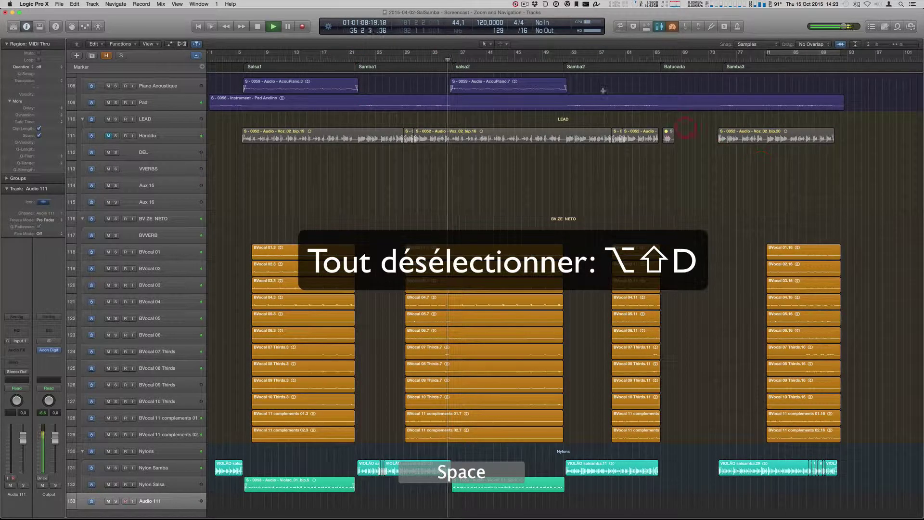
left_click(527, 58)
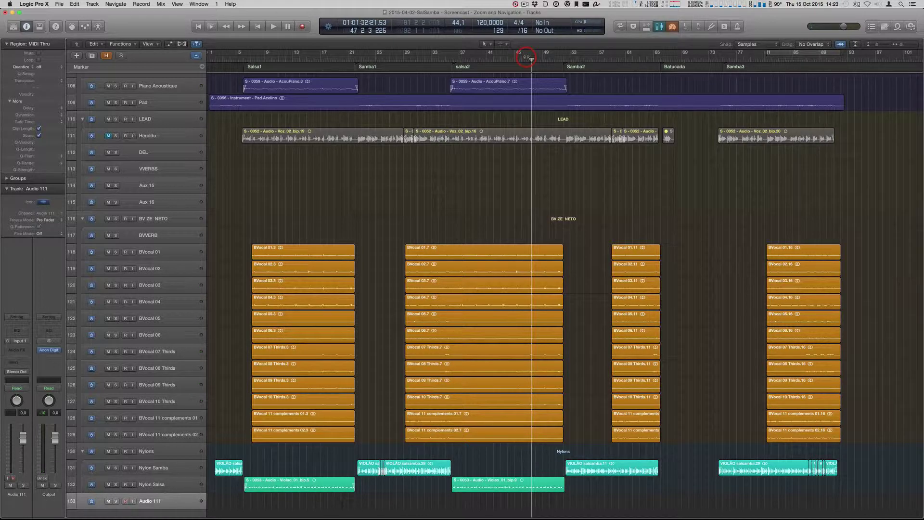
key("c")
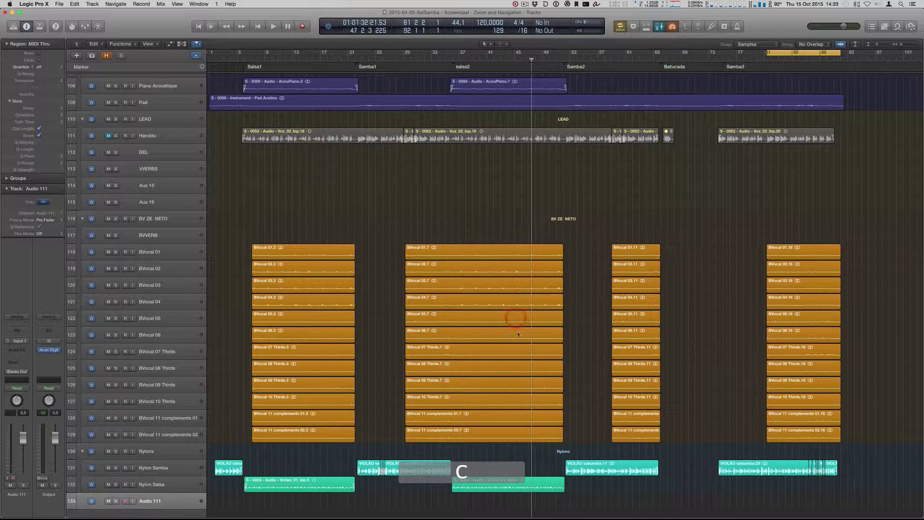
left_click(537, 154)
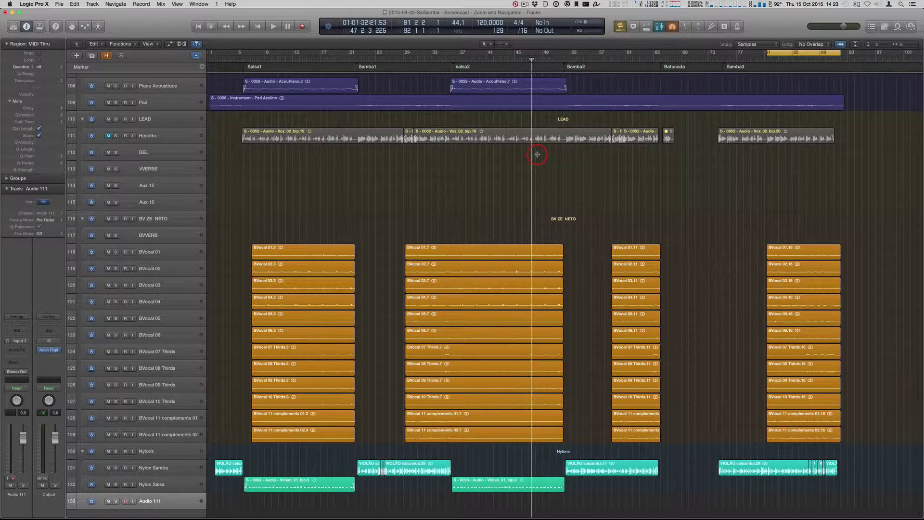
Pause the transport, use Go To Position to move the playhead to bar 10, and play from there.
key("KP_Decimal")
key("slash")
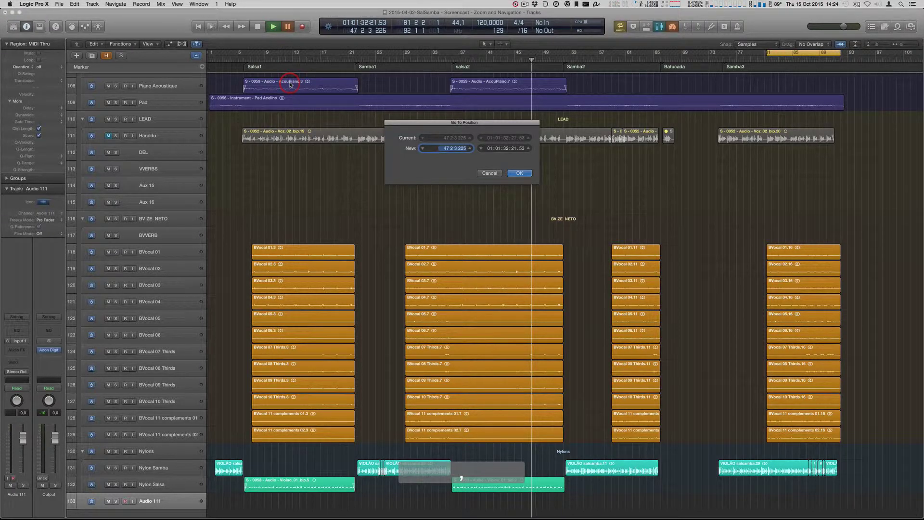
type("10")
key("Return")
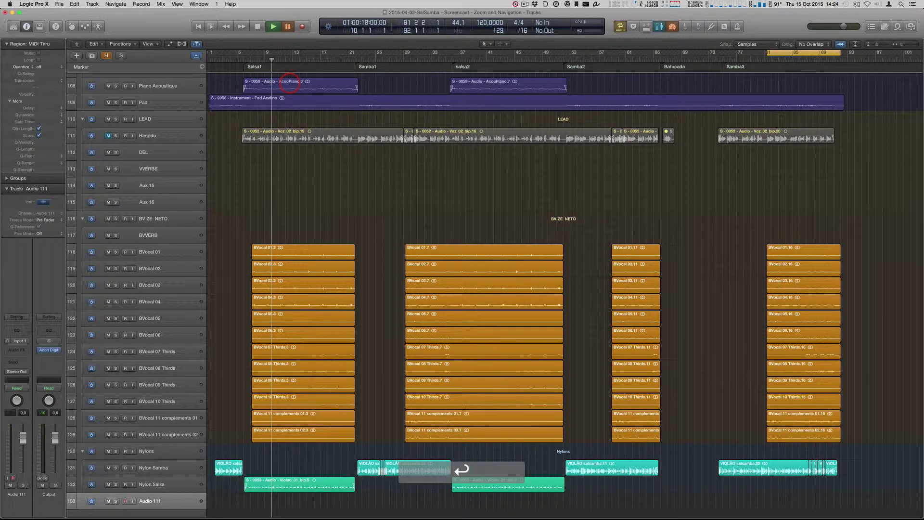
key("space")
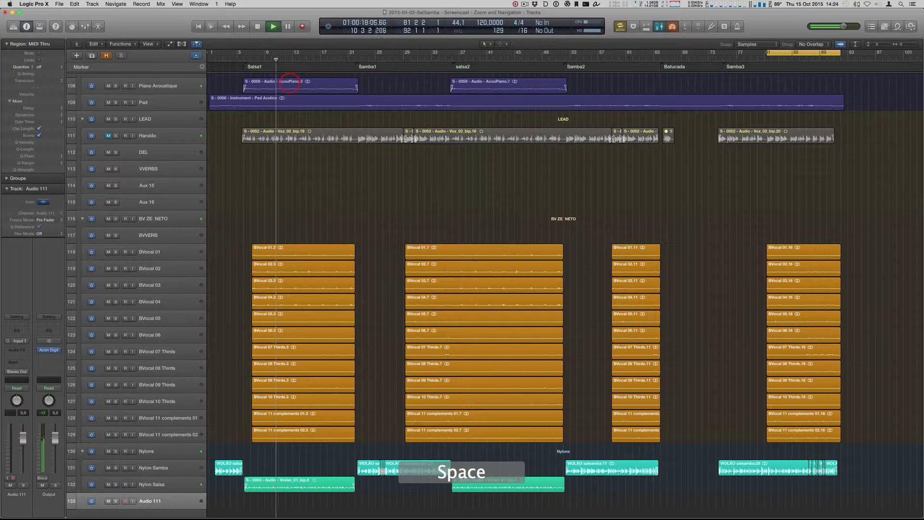
key("space")
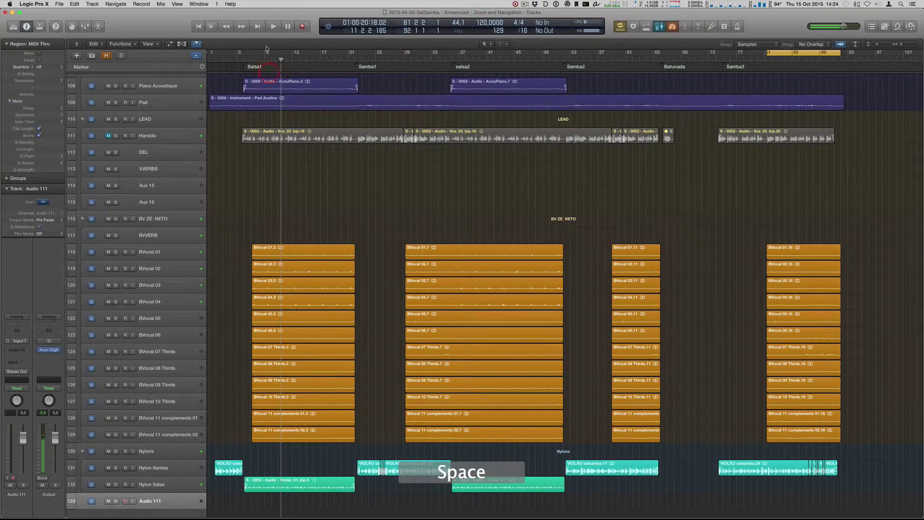
Put the transport in pause, move the playhead to about bar 42, and play from there before stopping.
left_click(288, 27)
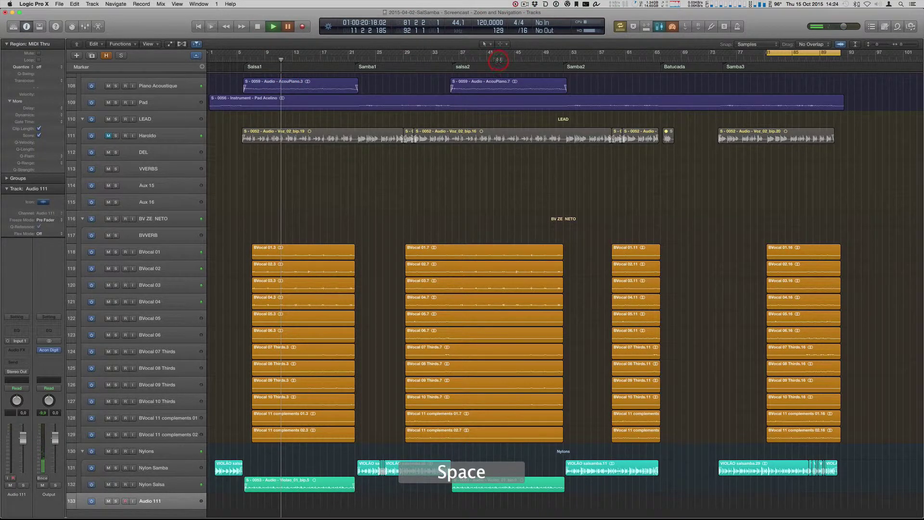
left_click(499, 59)
key("space")
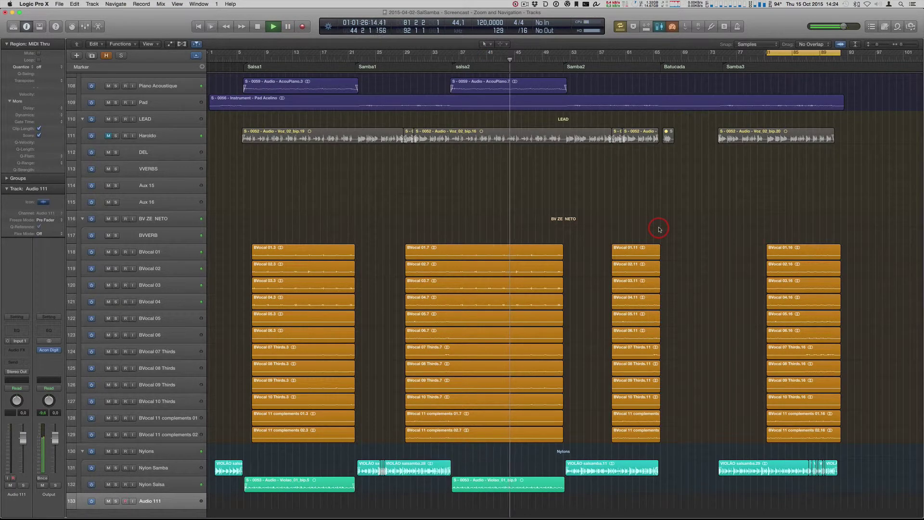
key("space")
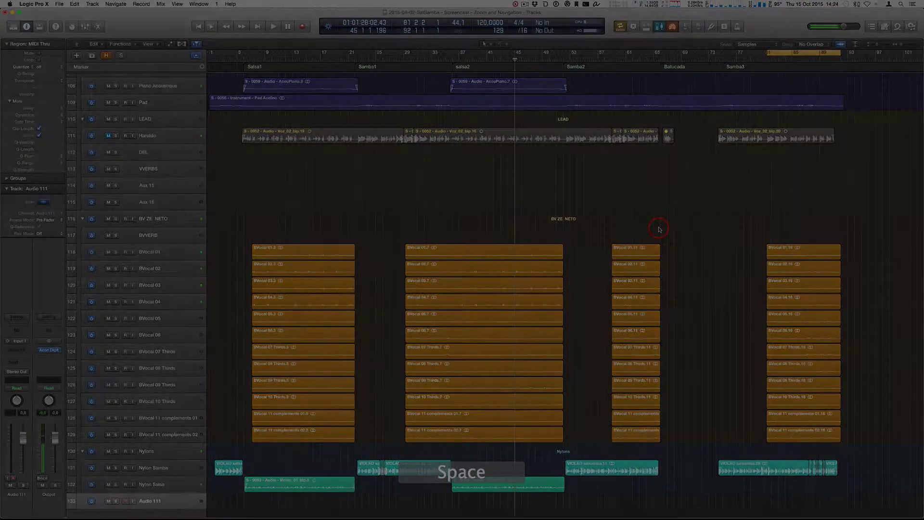